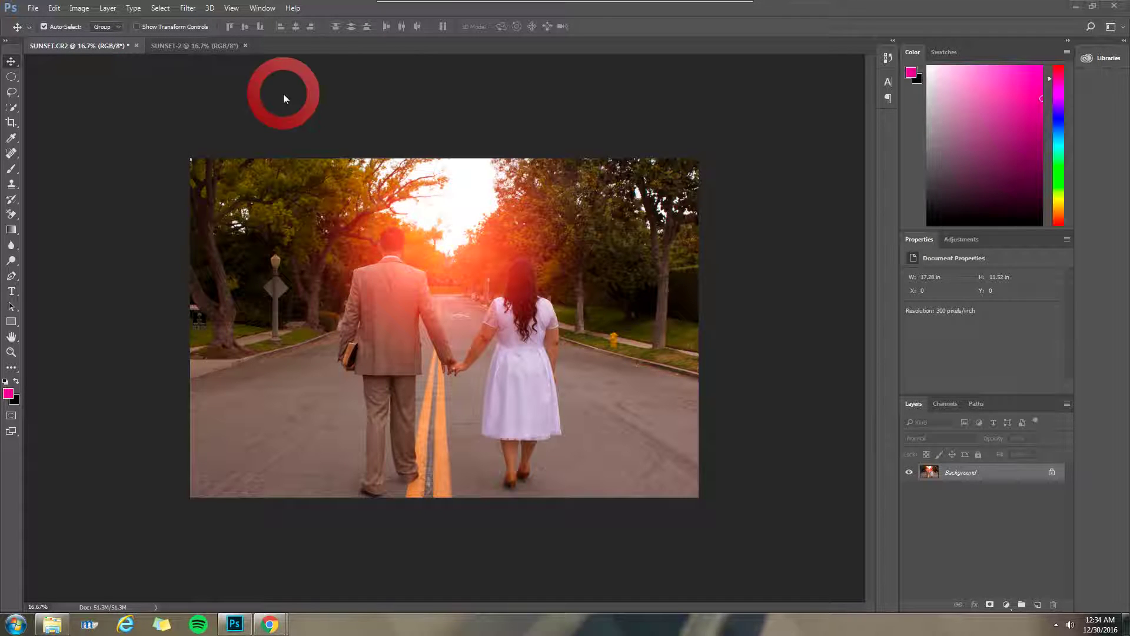
- Compare the edited SUNSET.CR2 photo with the unedited SUNSET-2 photo, finishing on SUNSET-2
{"action": "left_click", "coordinate": [188, 47]}
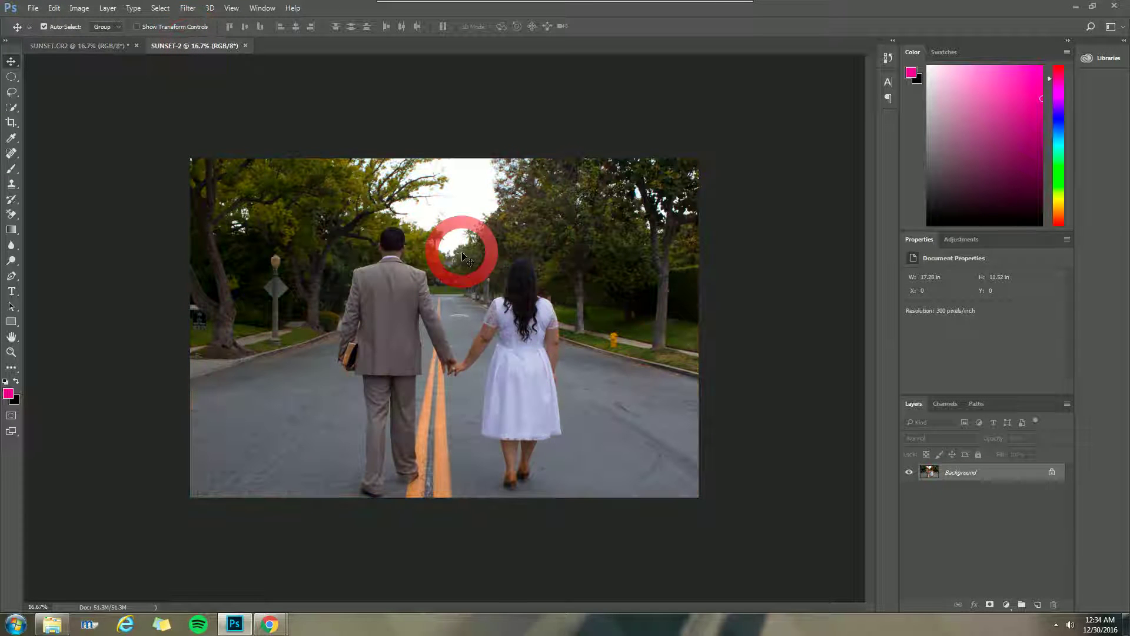
{"action": "left_click", "coordinate": [92, 46]}
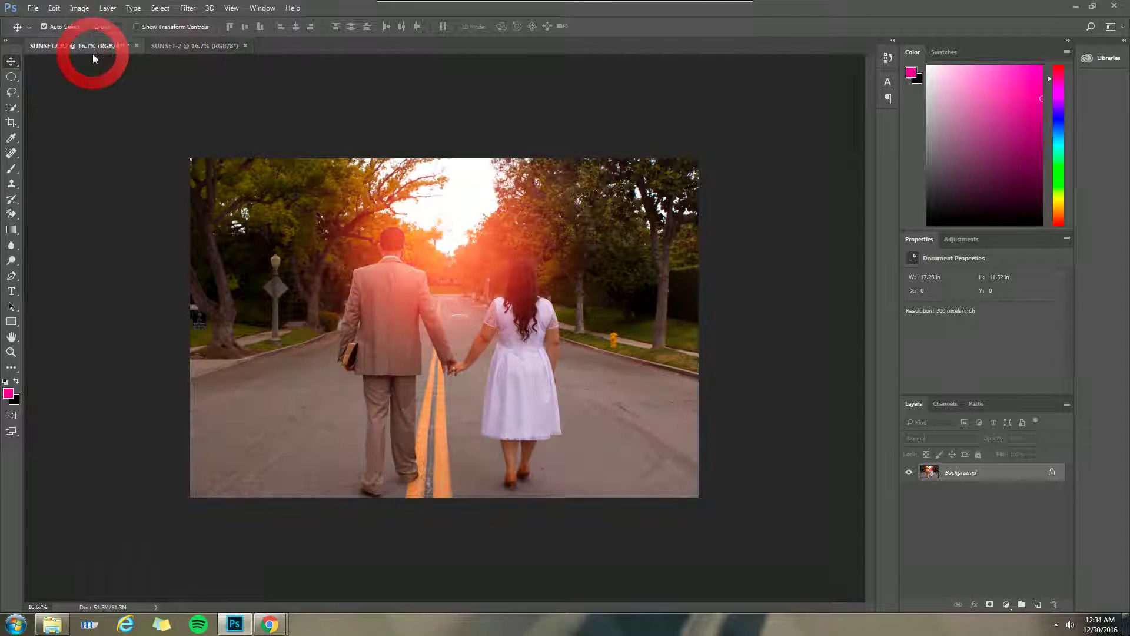
{"action": "left_click", "coordinate": [182, 46]}
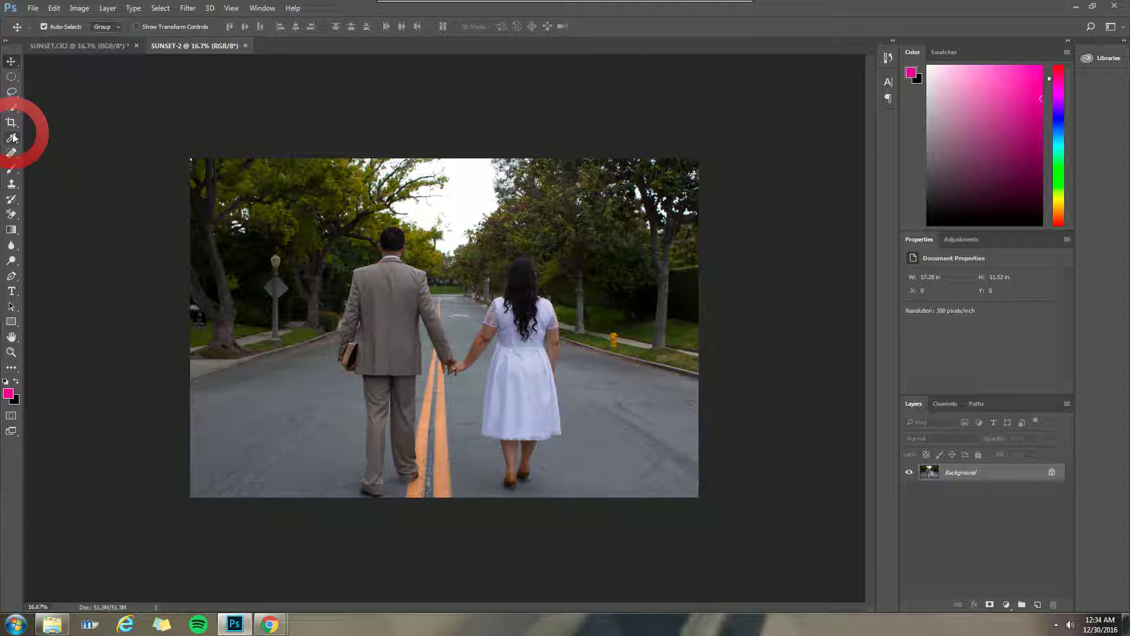
- Open the Gradient tool's gradient for editing and load the Red, Green preset as the starting point
{"action": "left_click", "coordinate": [11, 231]}
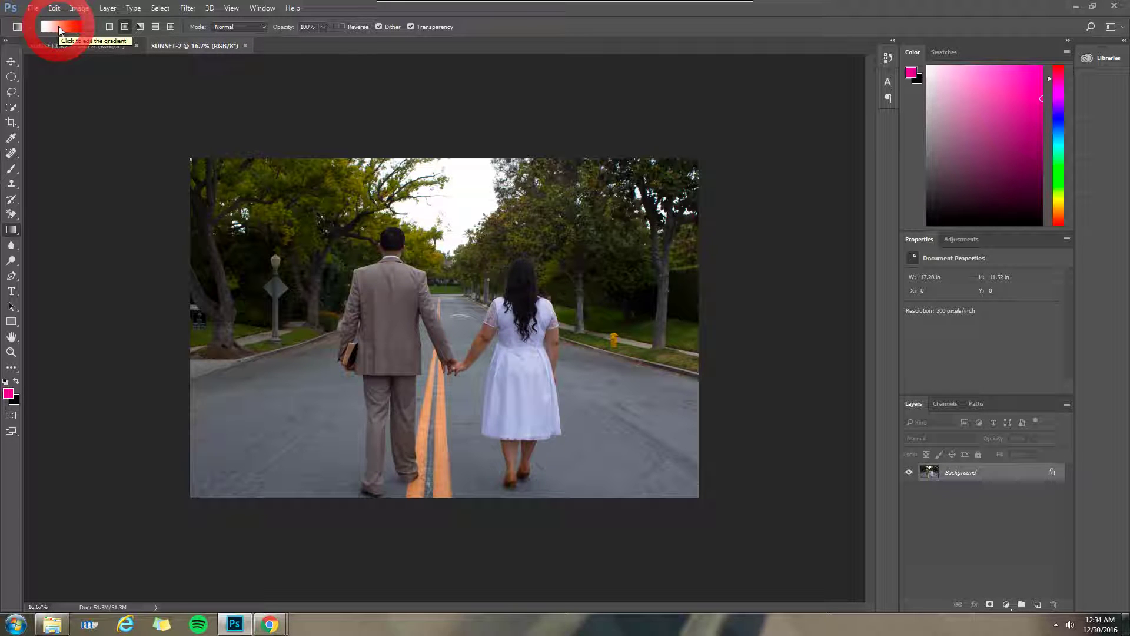
{"action": "left_click", "coordinate": [58, 26]}
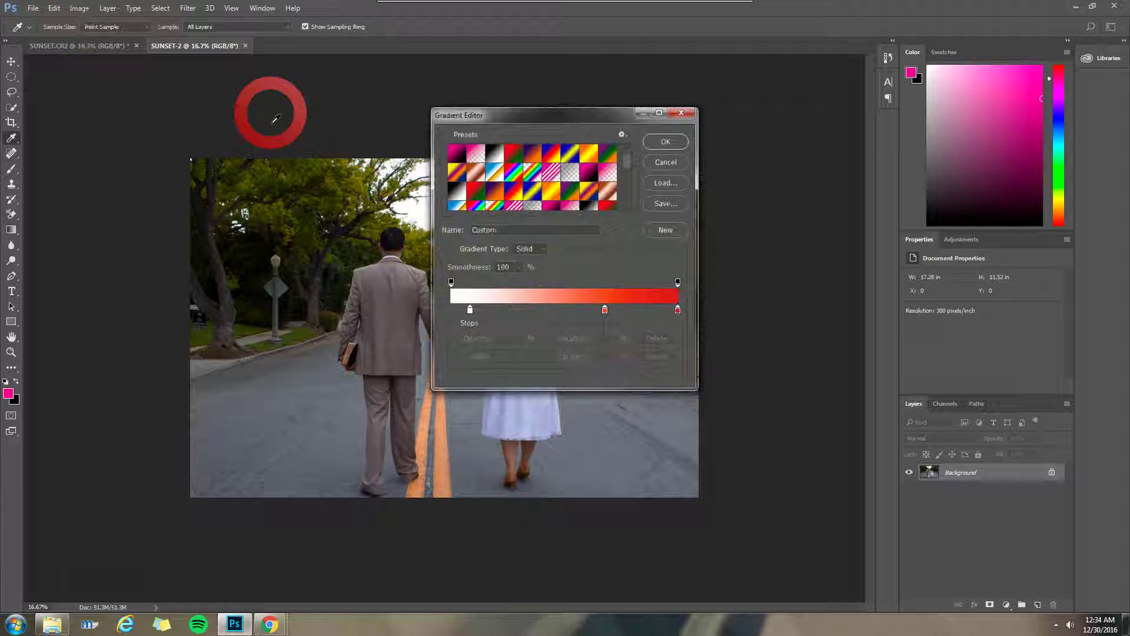
{"action": "left_click_drag", "start_coordinate": [549, 114], "coordinate": [225, 85]}
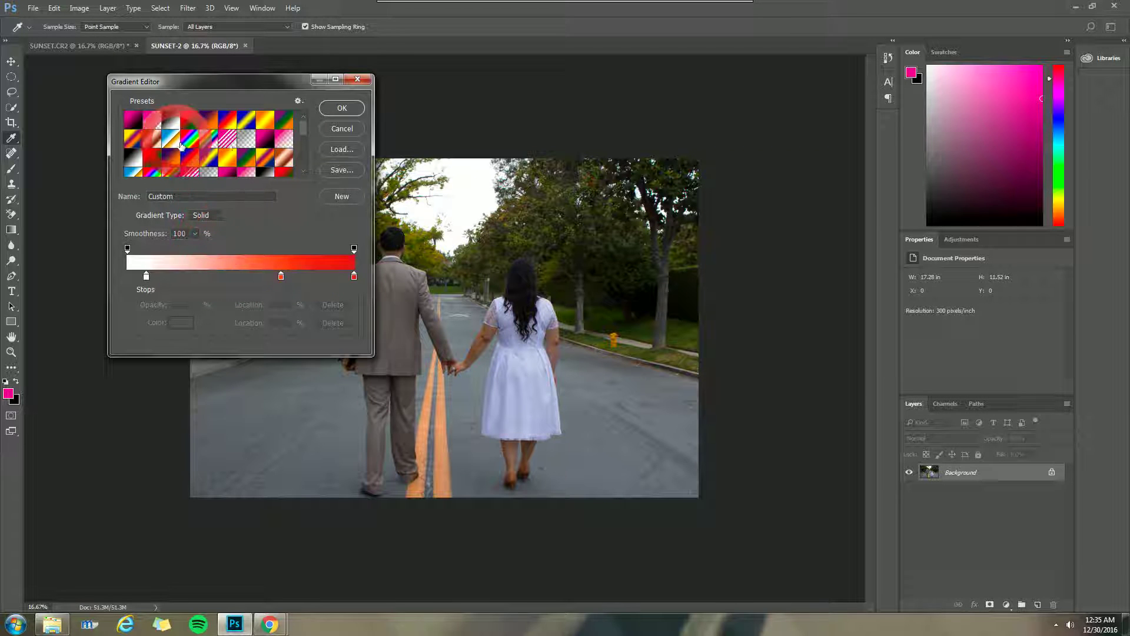
{"action": "left_click", "coordinate": [194, 126]}
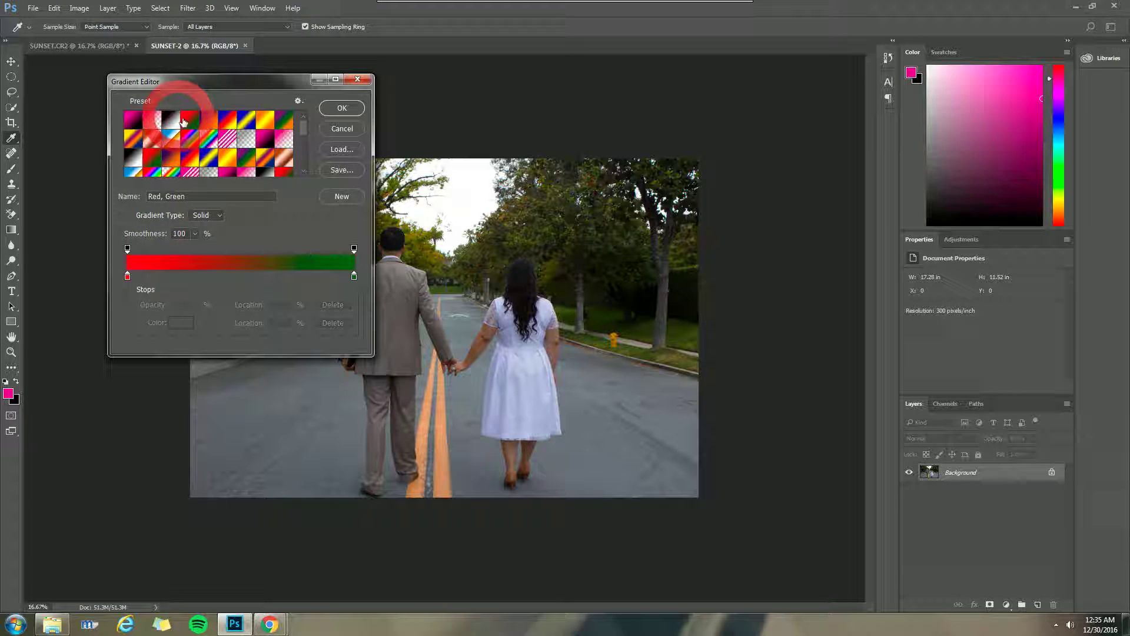
- Change the gradient's starting colour stop at location 0% from red to a near-white
{"action": "left_click", "coordinate": [127, 276]}
{"action": "left_click", "coordinate": [187, 328]}
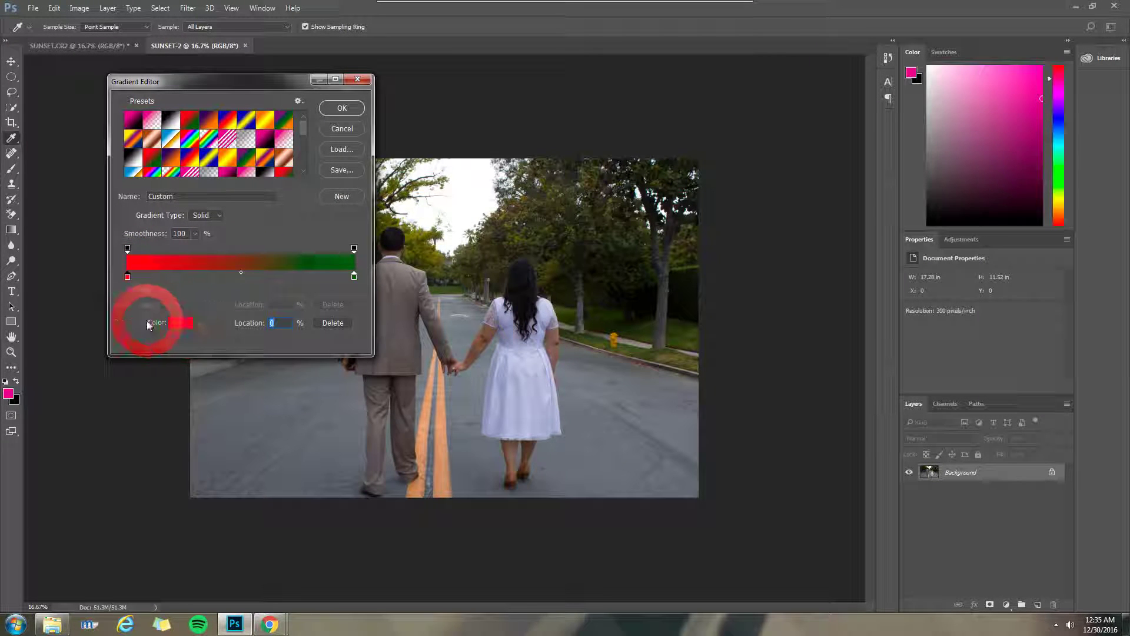
{"action": "left_click", "coordinate": [180, 325]}
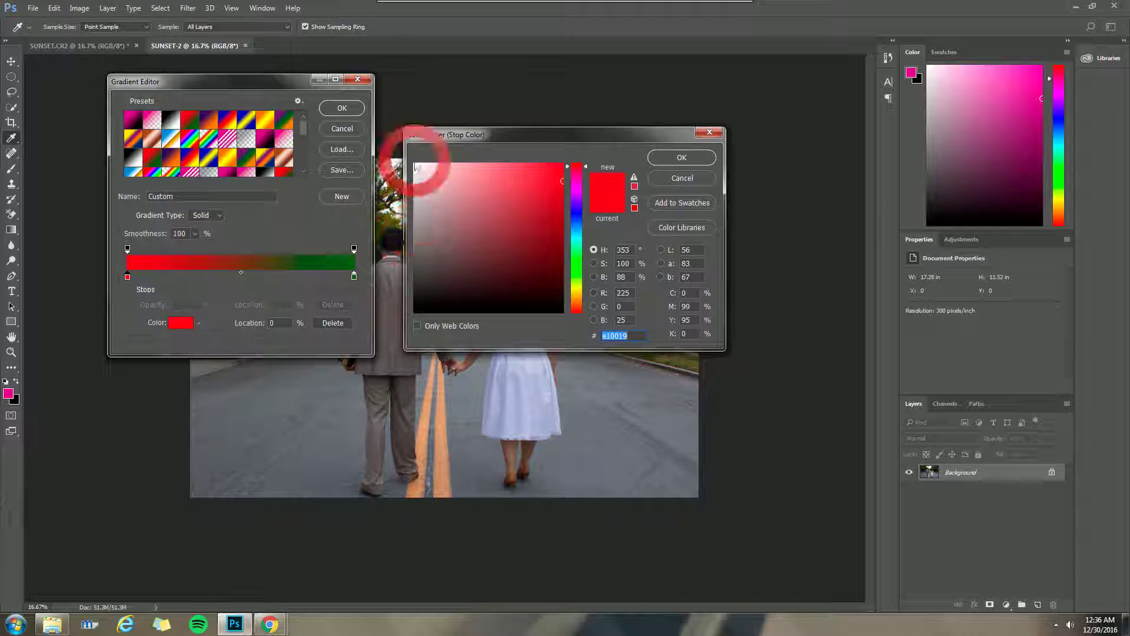
{"action": "left_click", "coordinate": [422, 173]}
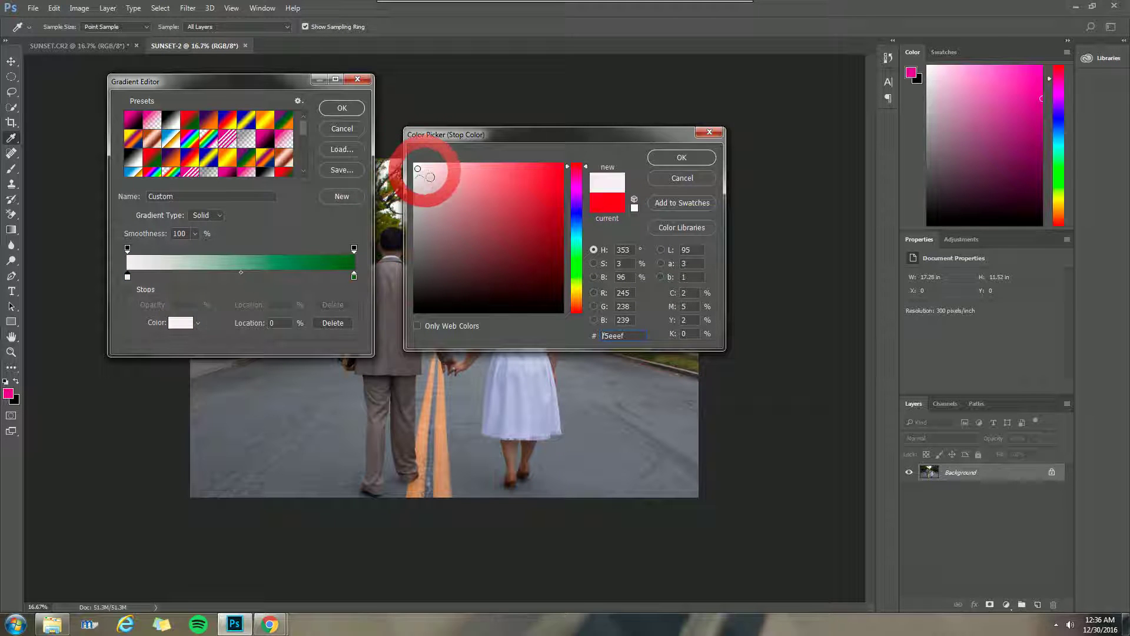
{"action": "left_click_drag", "start_coordinate": [445, 134], "coordinate": [440, 135]}
{"action": "left_click", "coordinate": [413, 170]}
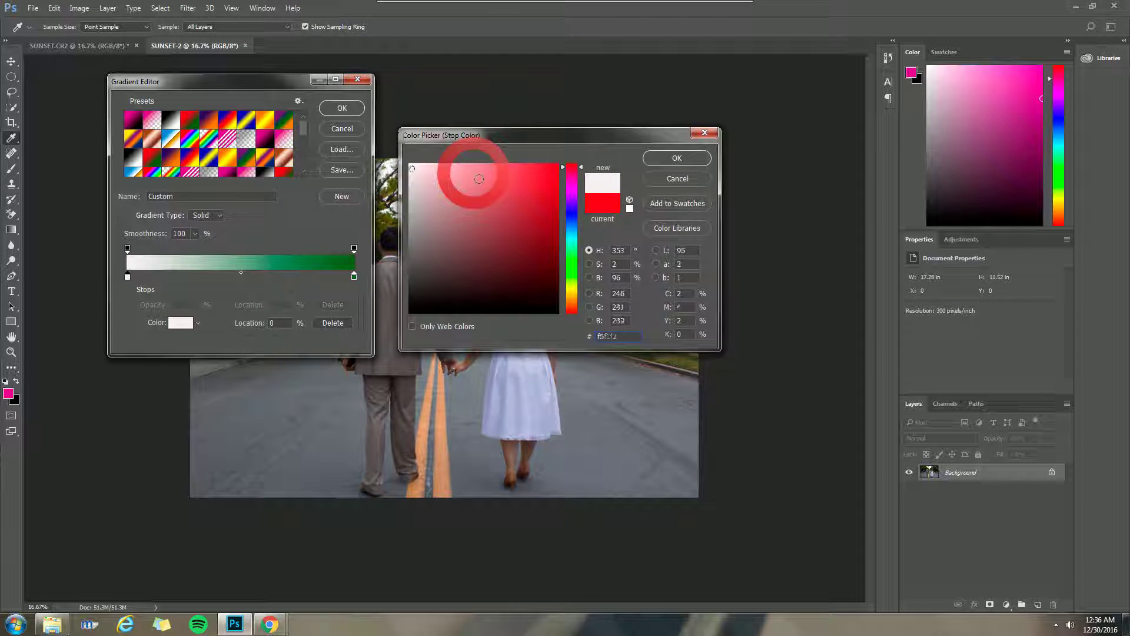
{"action": "left_click", "coordinate": [677, 157]}
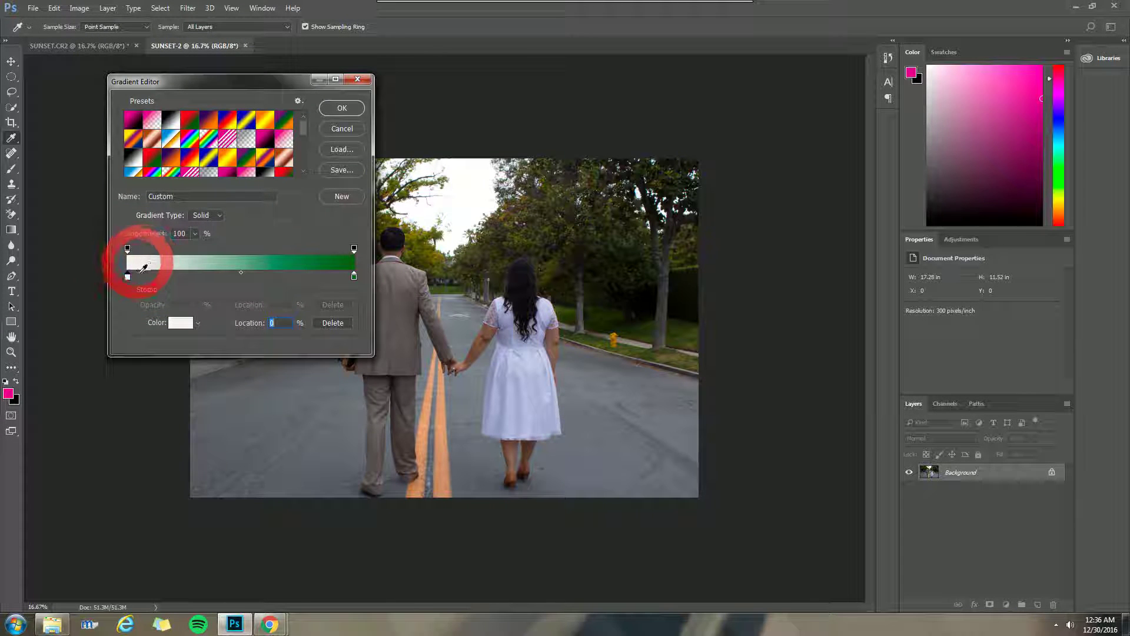
- Change the gradient's end colour stop at location 100% to the bright red d81a1a
{"action": "left_click", "coordinate": [354, 276]}
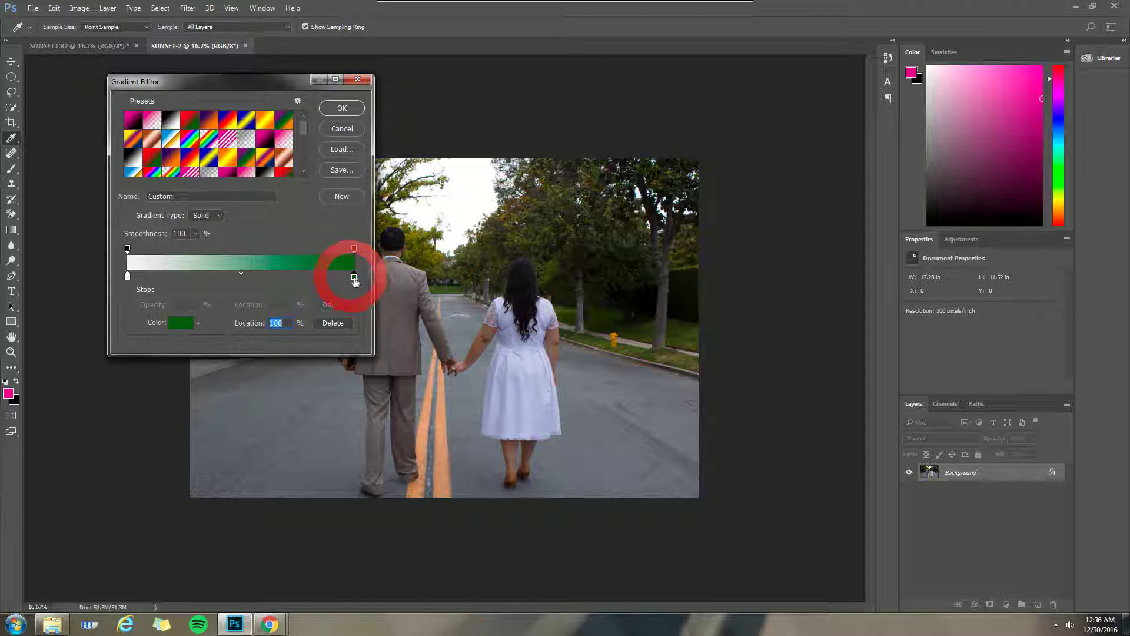
{"action": "left_click", "coordinate": [186, 326]}
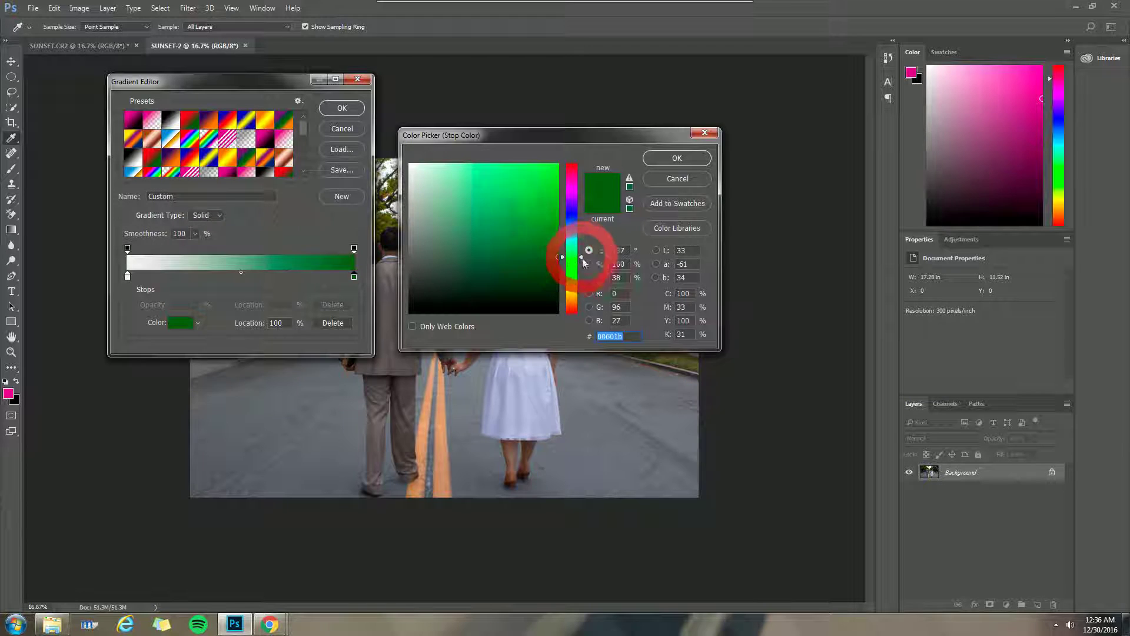
{"action": "left_click_drag", "start_coordinate": [582, 259], "coordinate": [580, 318]}
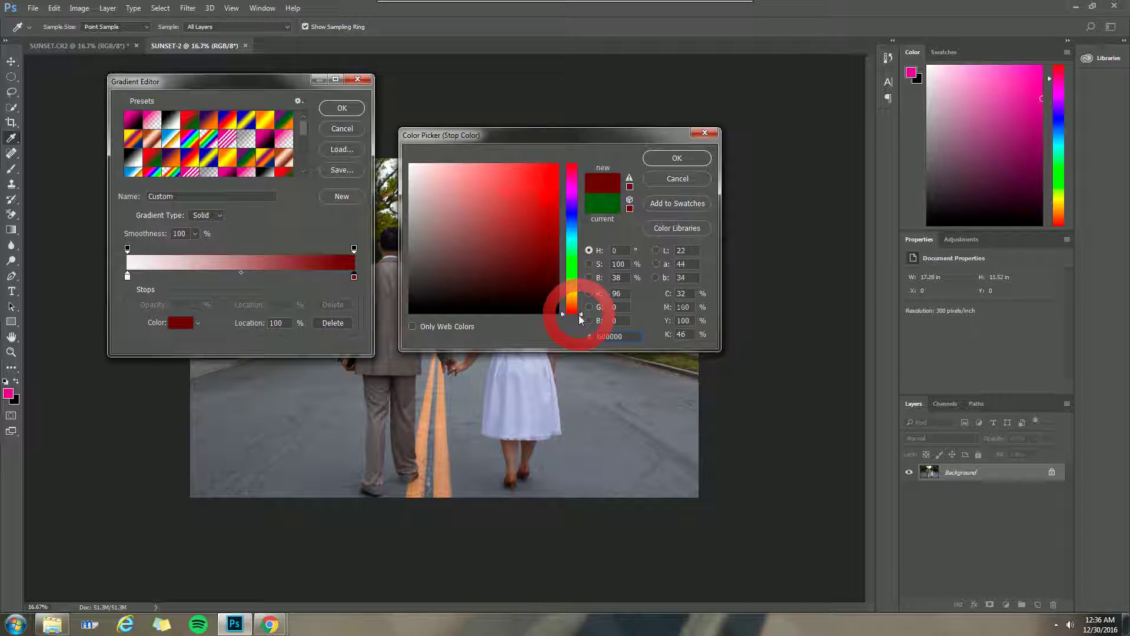
{"action": "left_click", "coordinate": [528, 183]}
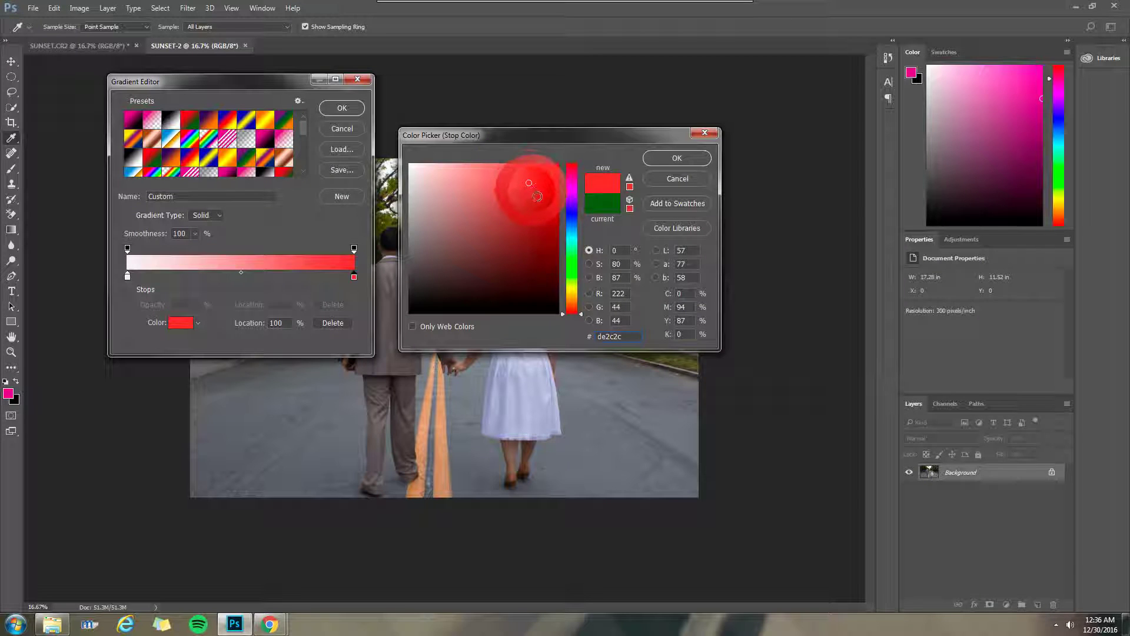
{"action": "left_click", "coordinate": [533, 184]}
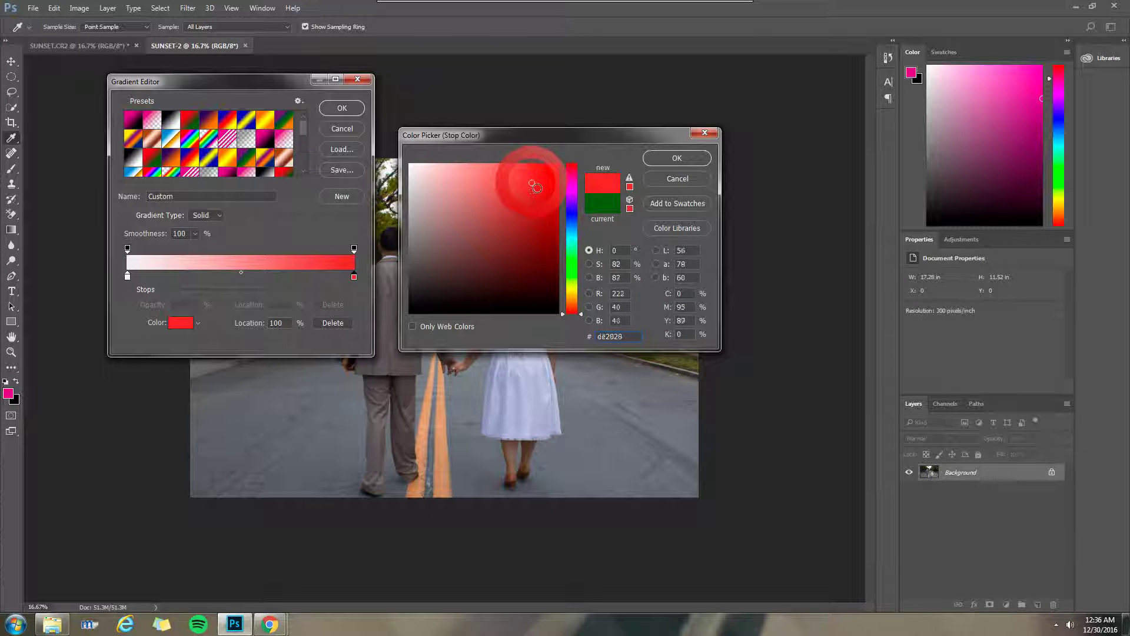
{"action": "left_click_drag", "start_coordinate": [536, 187], "coordinate": [539, 187]}
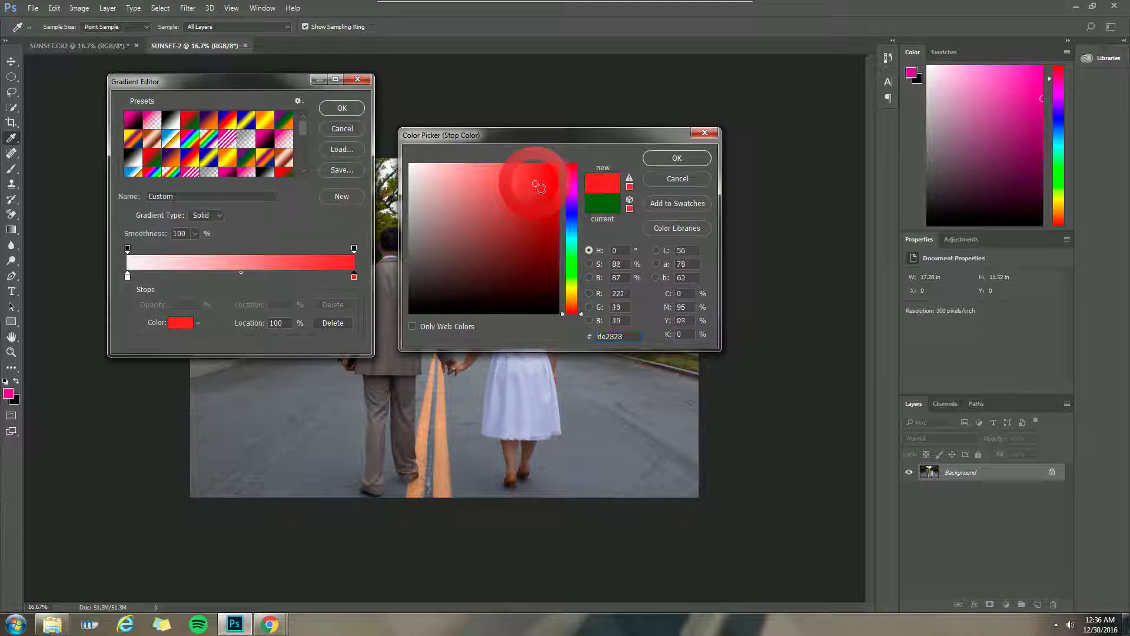
{"action": "left_click_drag", "start_coordinate": [535, 183], "coordinate": [539, 183]}
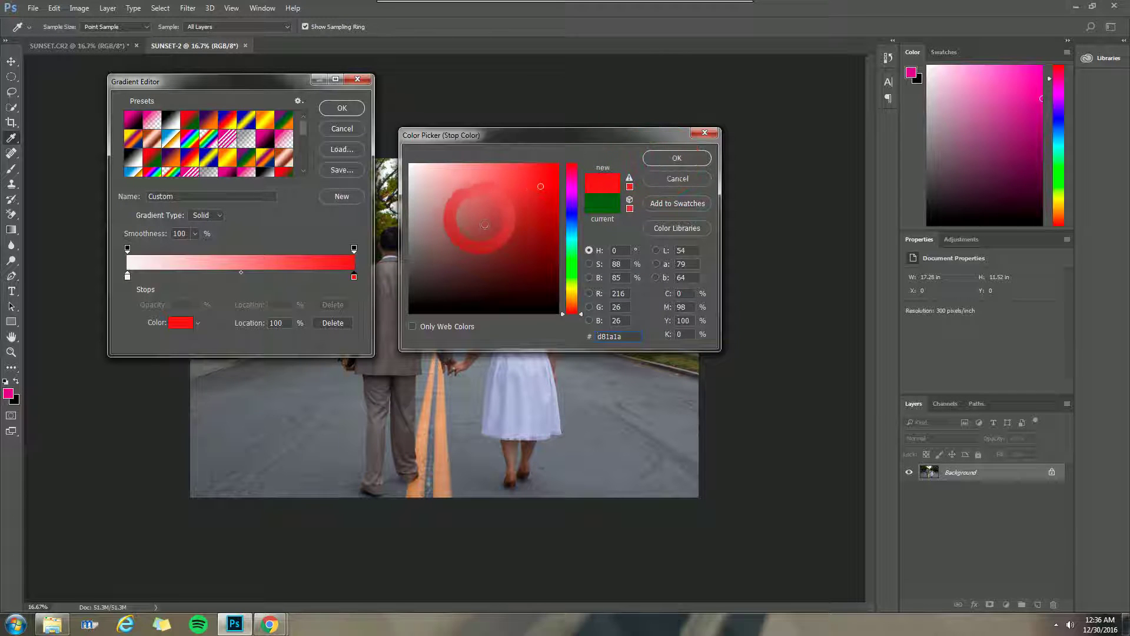
{"action": "left_click", "coordinate": [675, 159]}
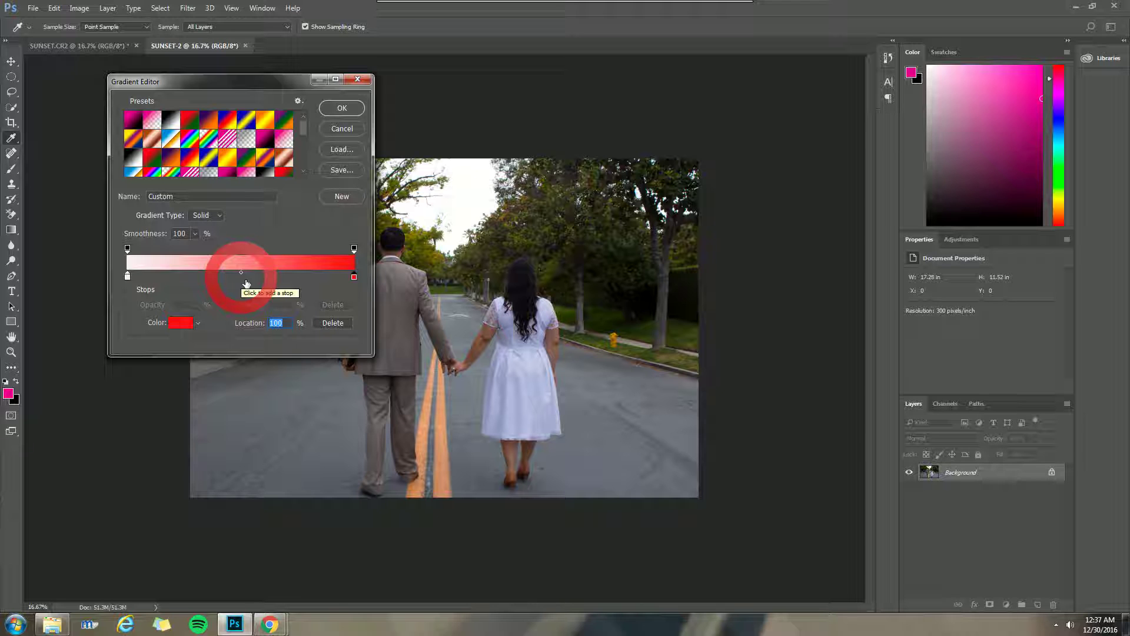
- Add a middle colour stop at 50% of the gradient and colour it orange, d84b1a
{"action": "left_click", "coordinate": [241, 277]}
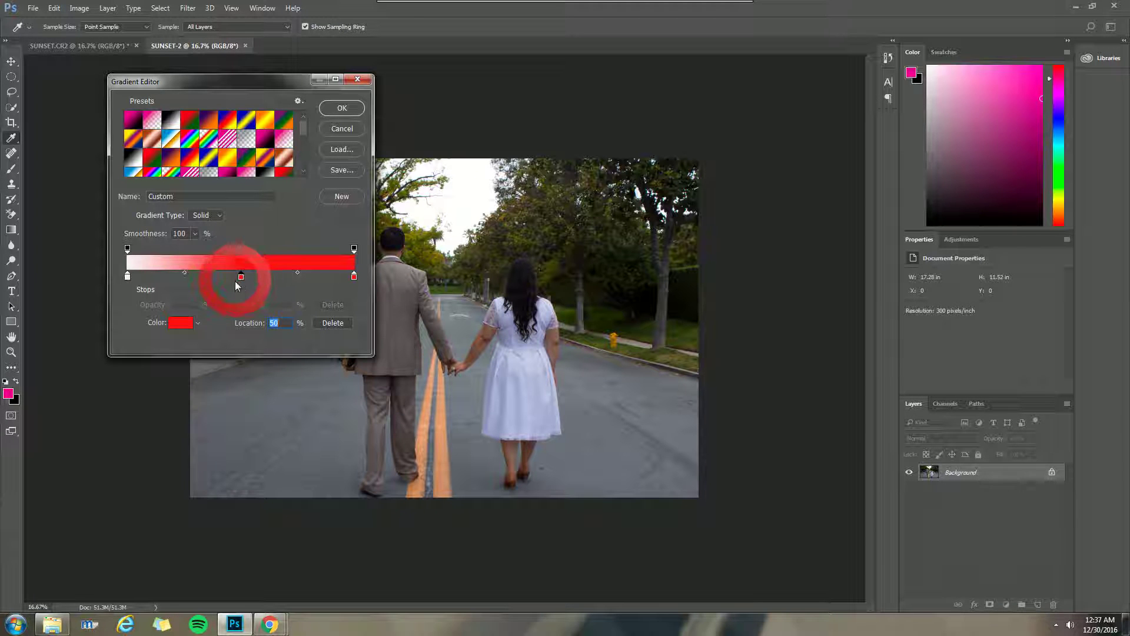
{"action": "left_click", "coordinate": [180, 322]}
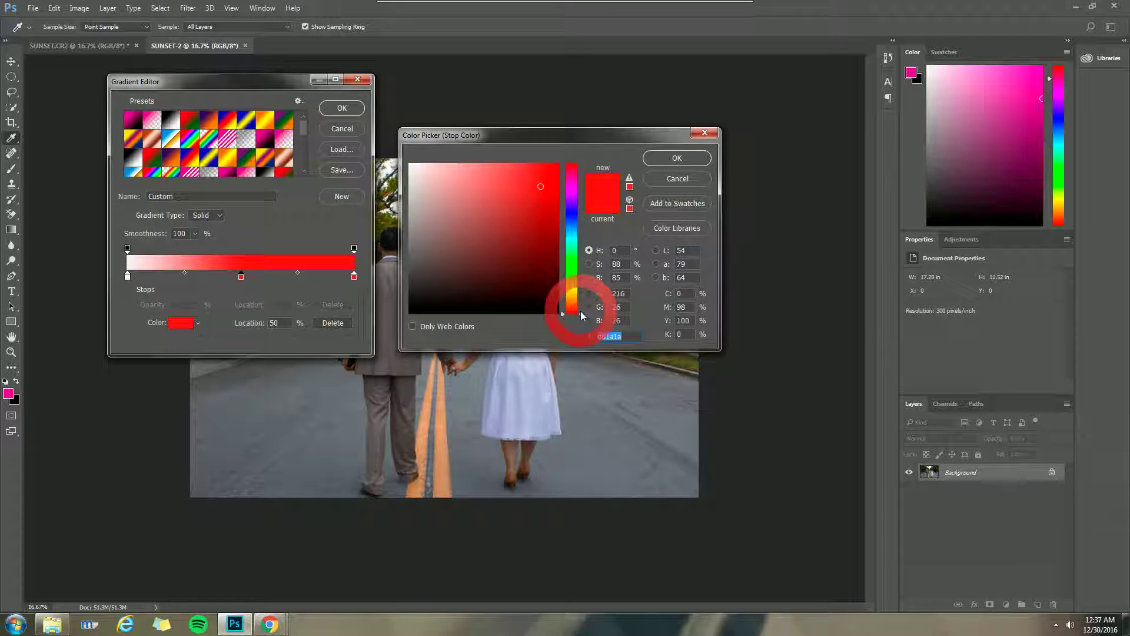
{"action": "left_click_drag", "start_coordinate": [579, 315], "coordinate": [584, 307]}
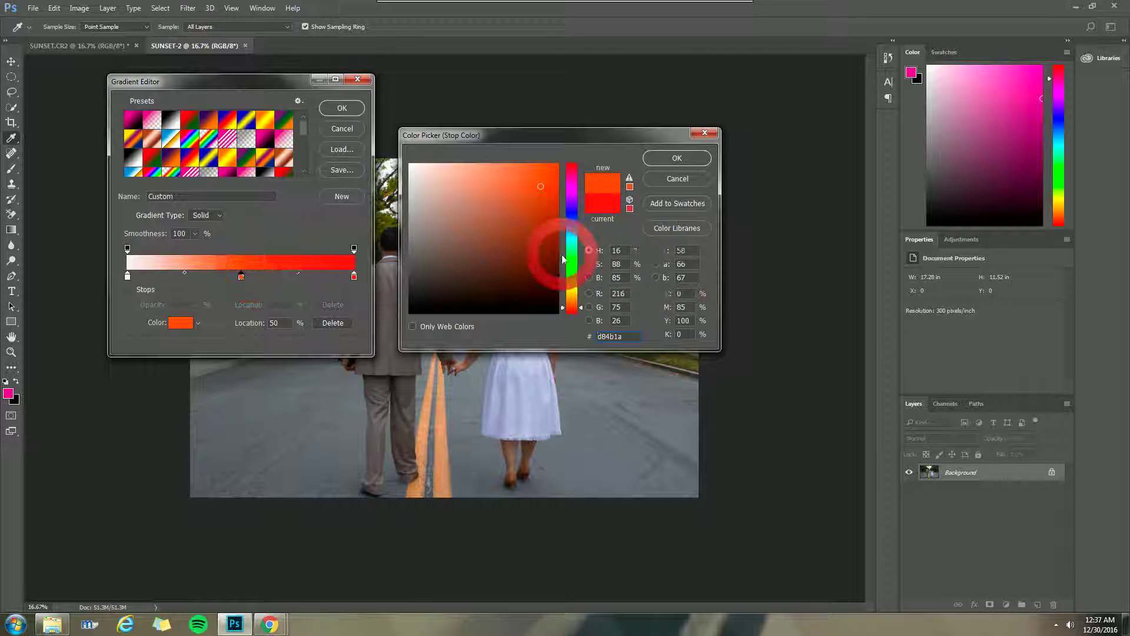
{"action": "left_click", "coordinate": [659, 158]}
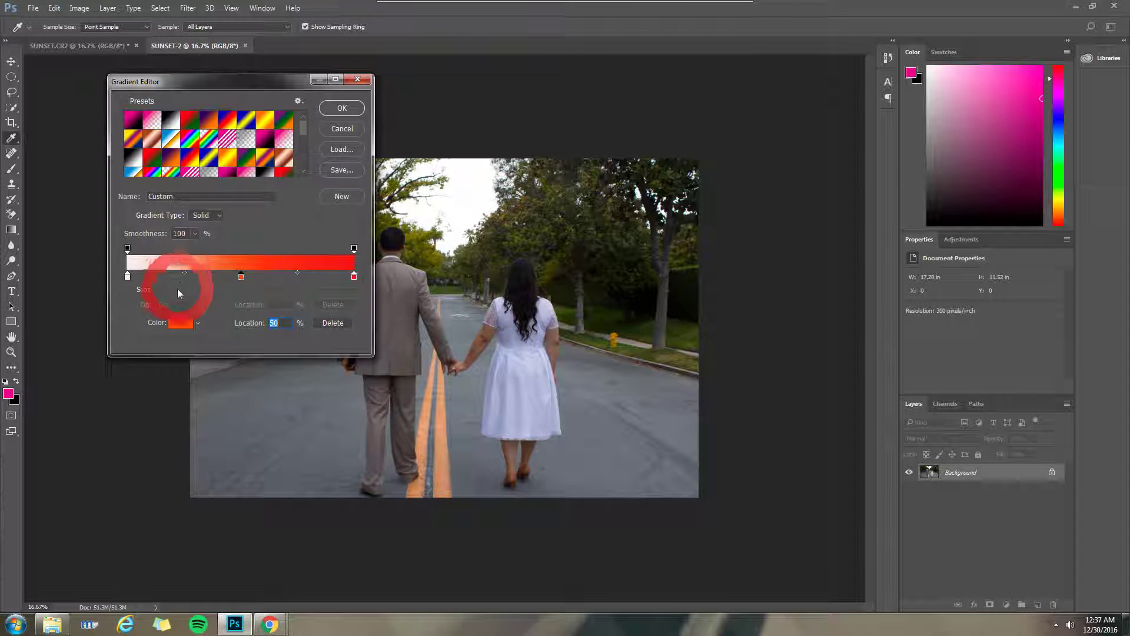
- Reposition the gradient's colour stops, with the white one at 7% and the orange one at 61%
{"action": "left_click", "coordinate": [127, 275]}
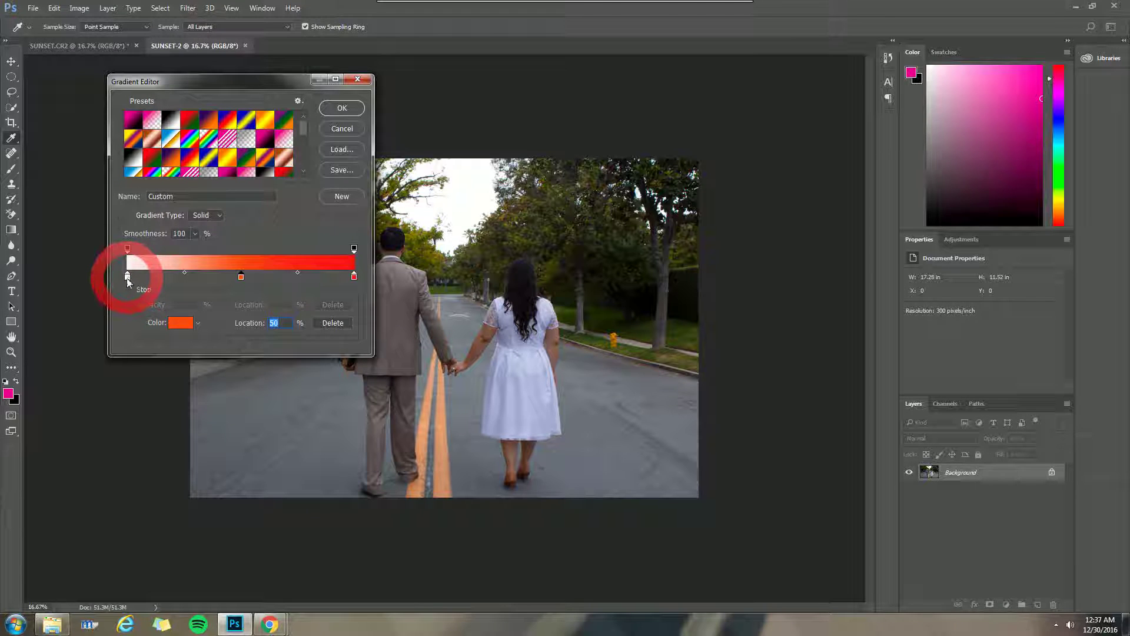
{"action": "left_click", "coordinate": [128, 276]}
{"action": "left_click_drag", "start_coordinate": [127, 279], "coordinate": [145, 281]}
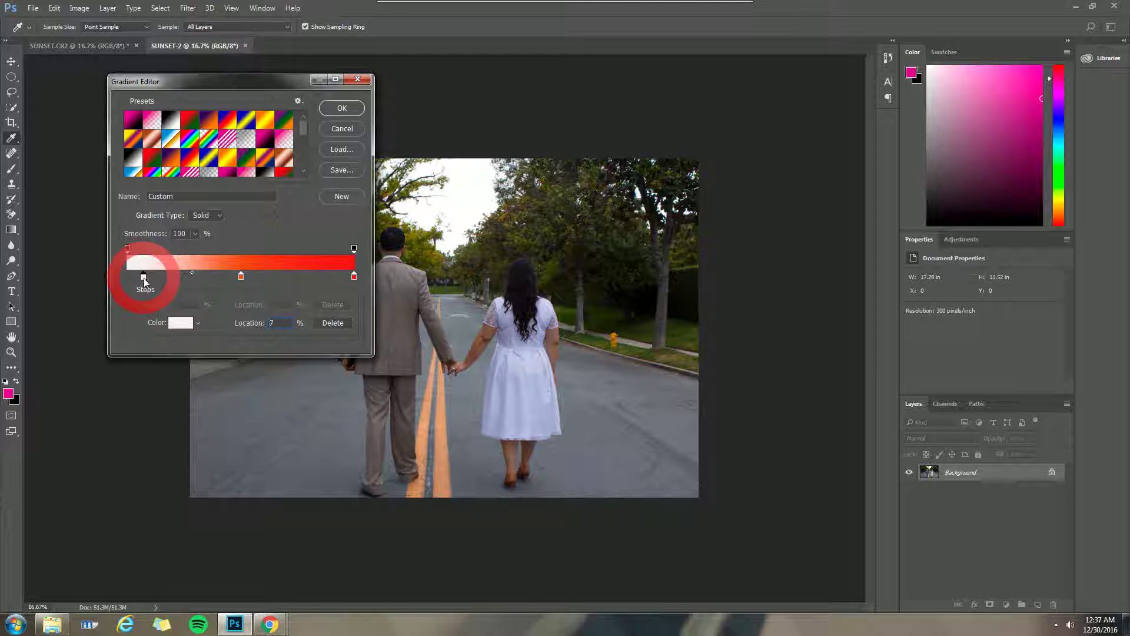
{"action": "left_click_drag", "start_coordinate": [242, 276], "coordinate": [263, 277]}
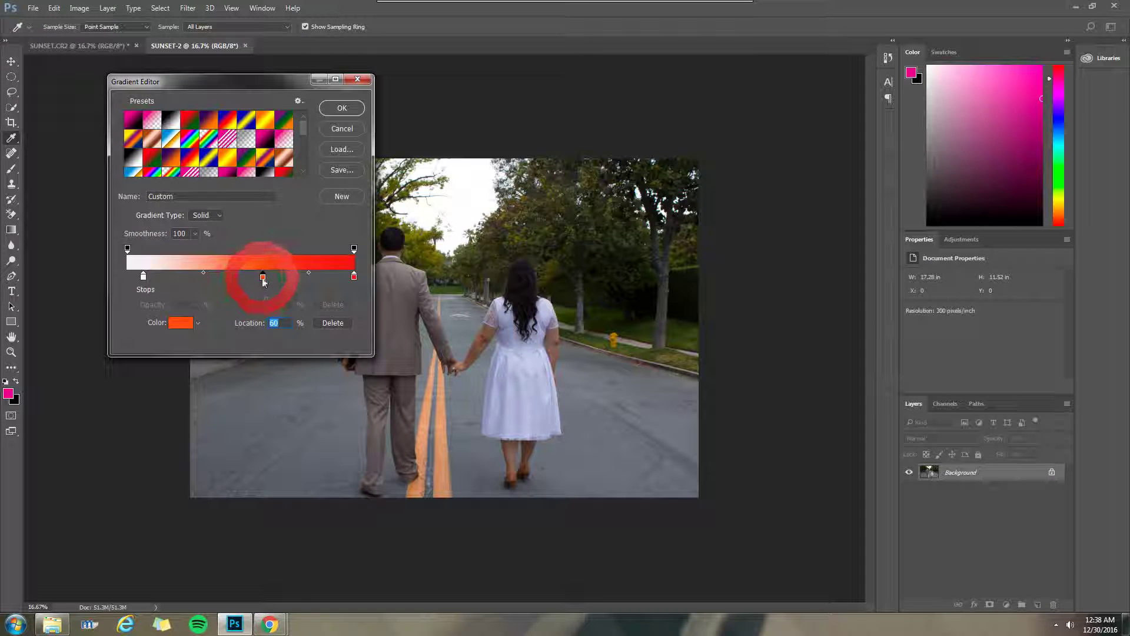
{"action": "mouse_move", "coordinate": [265, 278]}
{"action": "left_mouse_down"}
{"action": "mouse_move", "coordinate": [237, 282]}
{"action": "mouse_move", "coordinate": [261, 278]}
{"action": "left_mouse_up"}
{"action": "left_click", "coordinate": [144, 277]}
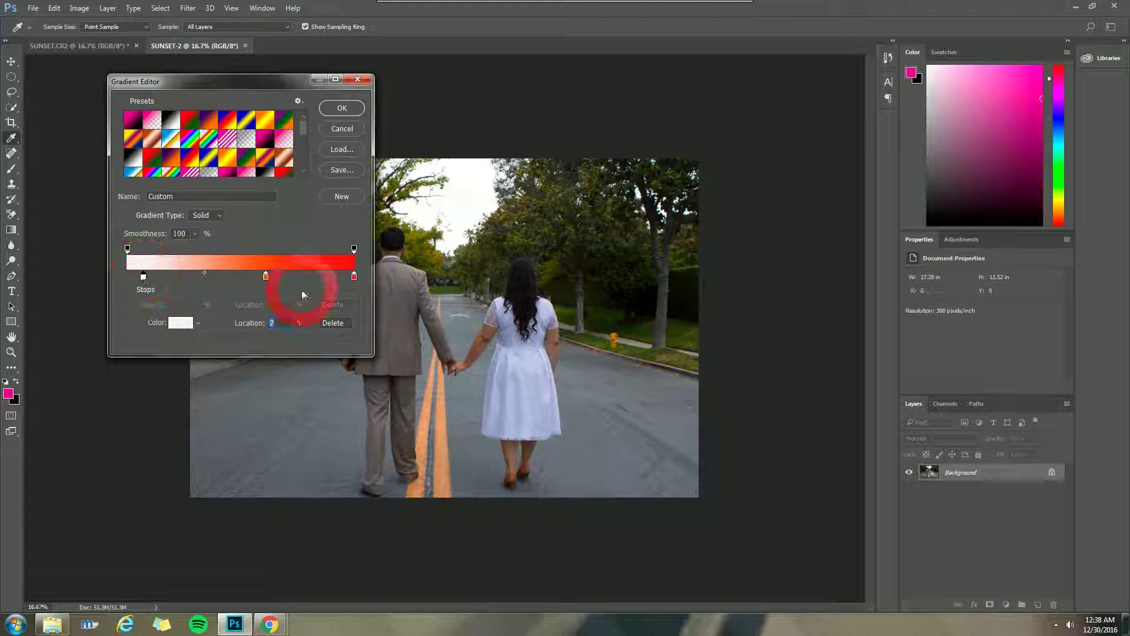
{"action": "left_click", "coordinate": [266, 277]}
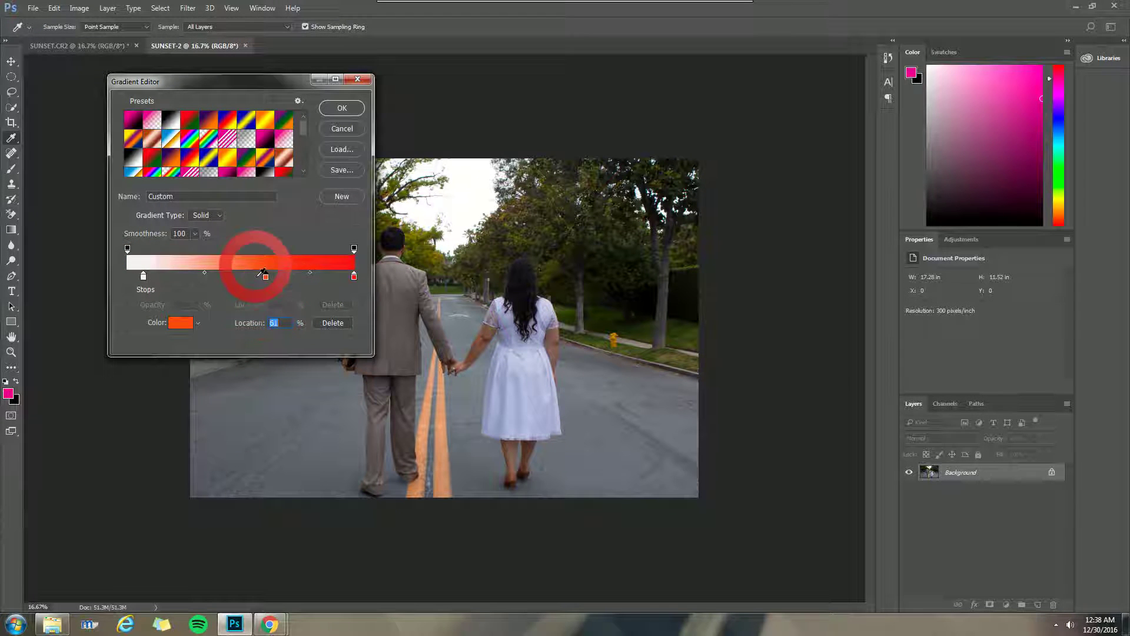
{"action": "left_click", "coordinate": [237, 276]}
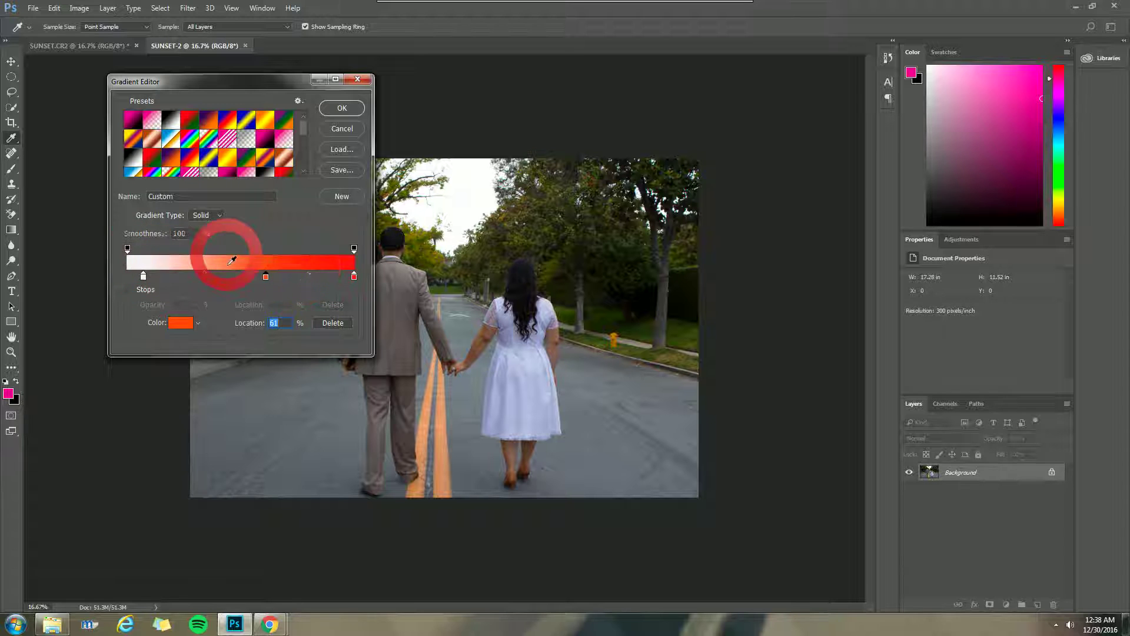
{"action": "left_click", "coordinate": [265, 276]}
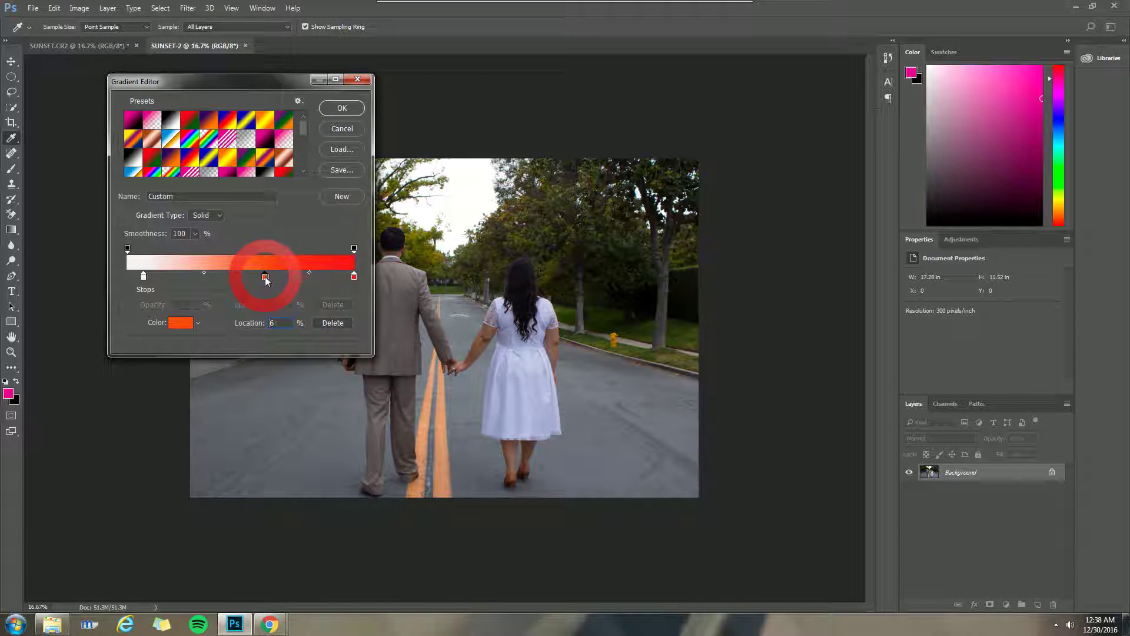
{"action": "left_click", "coordinate": [265, 277]}
- Save the gradient to the Desktop as a GRD file named Sun Gradient and accept the edited gradient
{"action": "left_click", "coordinate": [344, 171]}
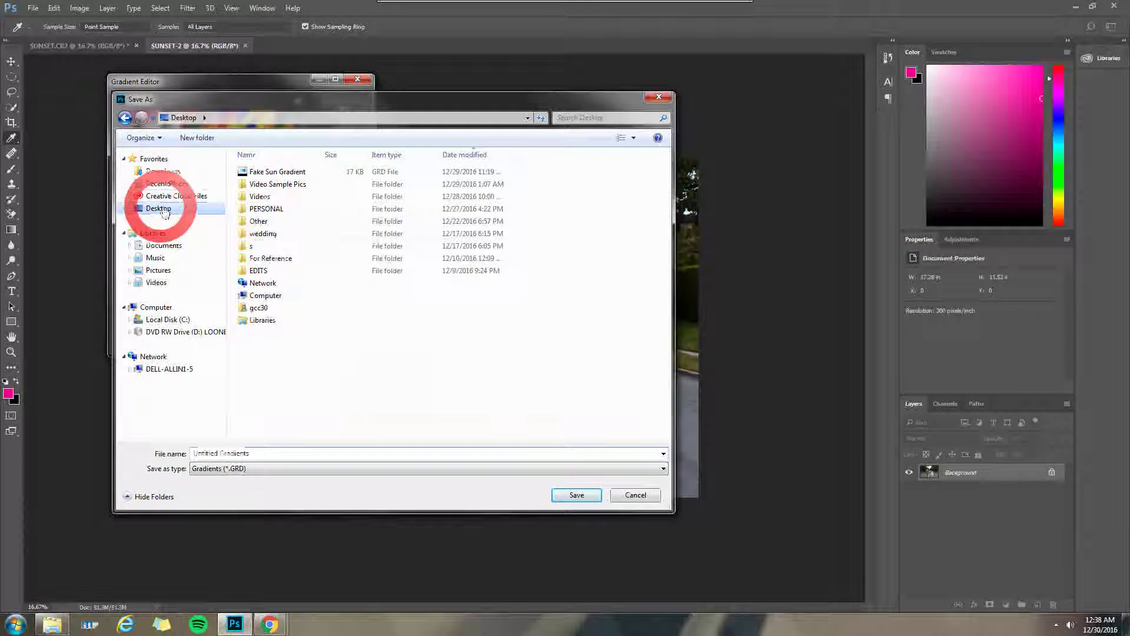
{"action": "double_click", "coordinate": [297, 463]}
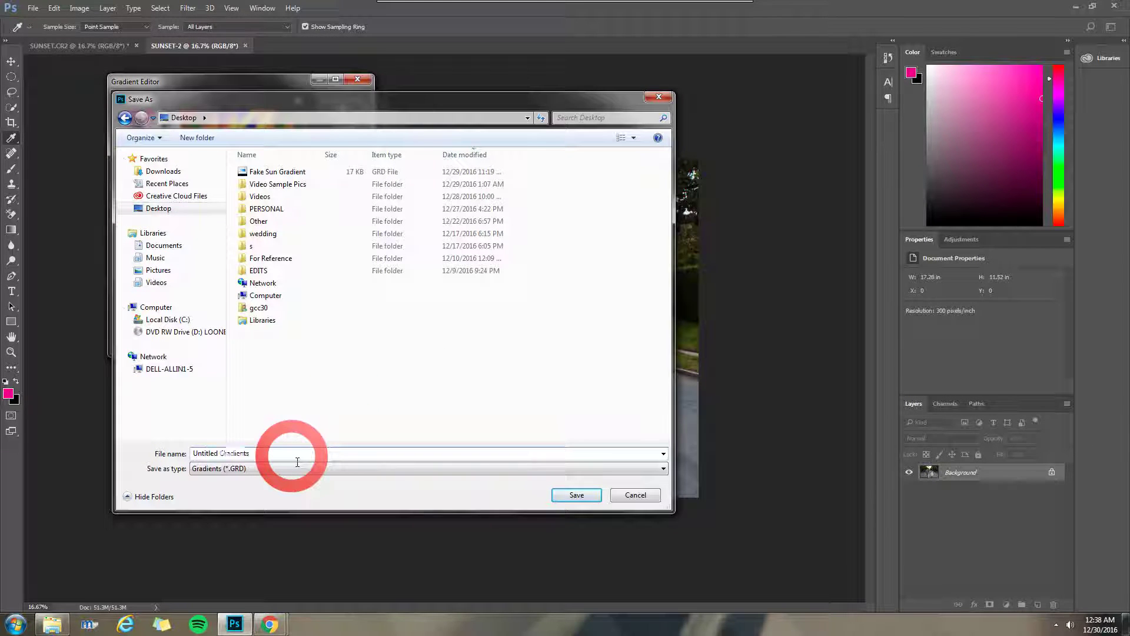
{"action": "key", "text": "BackSpace"}
{"action": "key", "text": "BackSpace"}
{"action": "key", "text": "BackSpace"}
{"action": "key", "text": "BackSpace"}
{"action": "key", "text": "BackSpace"}
{"action": "key", "text": "BackSpace"}
{"action": "key", "text": "BackSpace"}
{"action": "key", "text": "BackSpace"}
{"action": "key", "text": "BackSpace"}
{"action": "key", "text": "BackSpace"}
{"action": "type", "text": "Sun Grad"}
{"action": "left_click", "coordinate": [292, 455]}
{"action": "type", "text": "ient"}
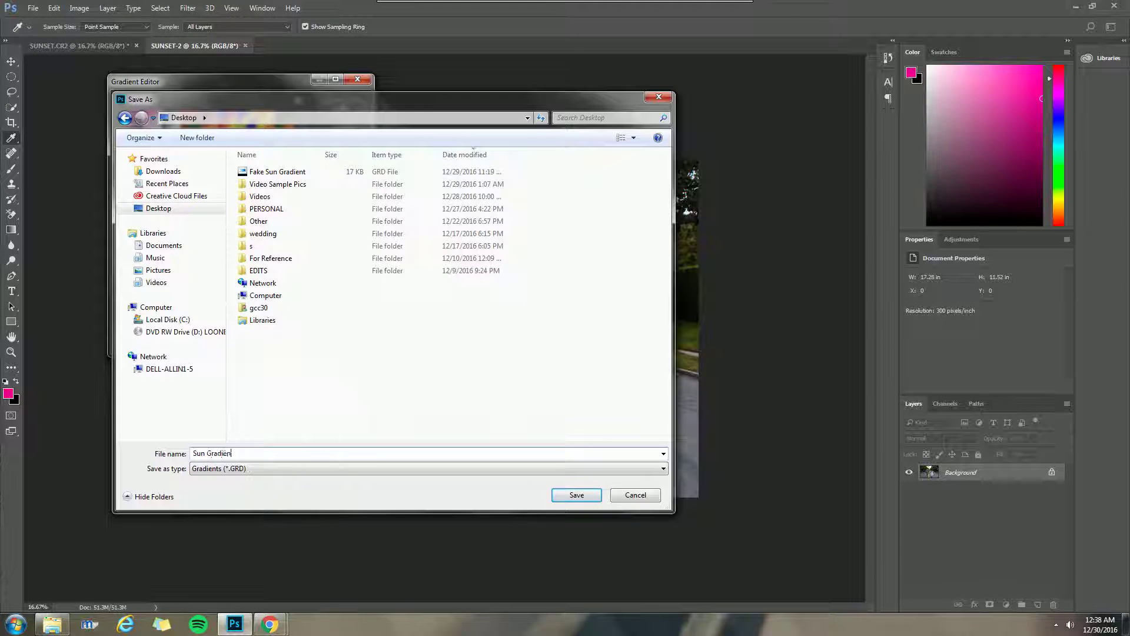
{"action": "left_click", "coordinate": [570, 494]}
{"action": "left_click", "coordinate": [342, 108]}
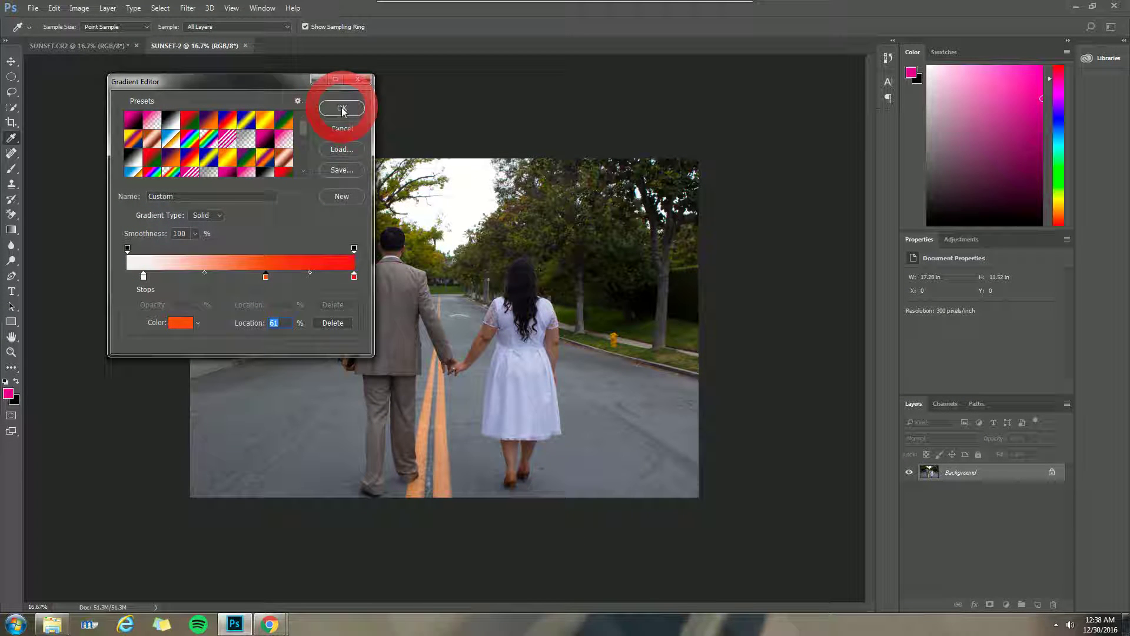
- Add a new empty layer above the Background of SUNSET-2 and set the gradient style to Radial
{"action": "left_click", "coordinate": [343, 111]}
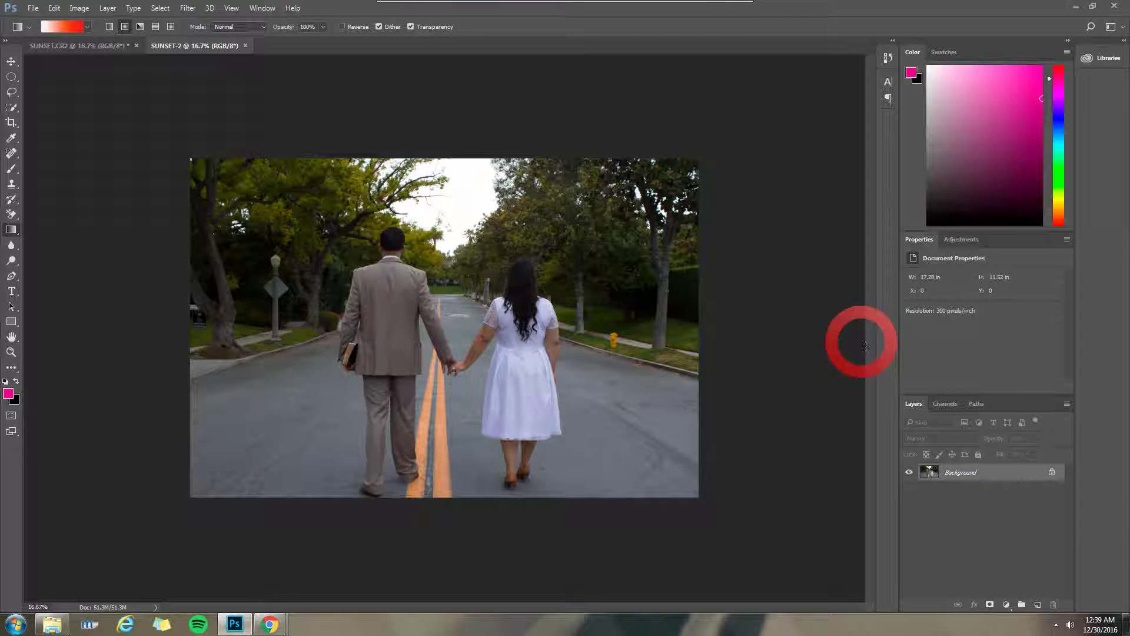
{"action": "left_click", "coordinate": [1042, 610]}
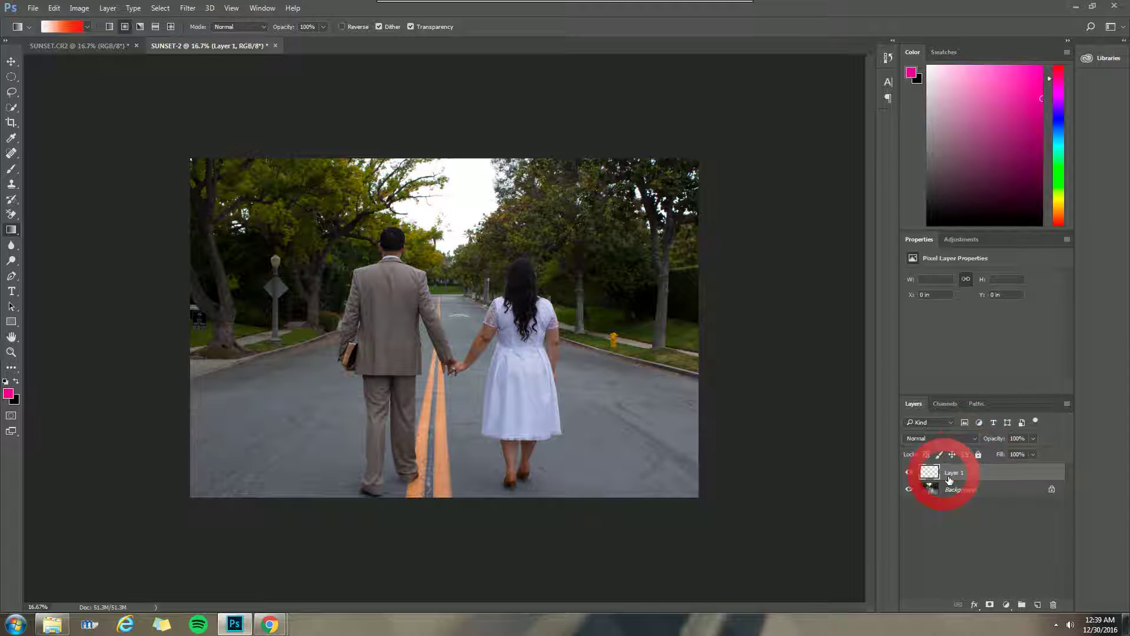
{"action": "left_click", "coordinate": [125, 28]}
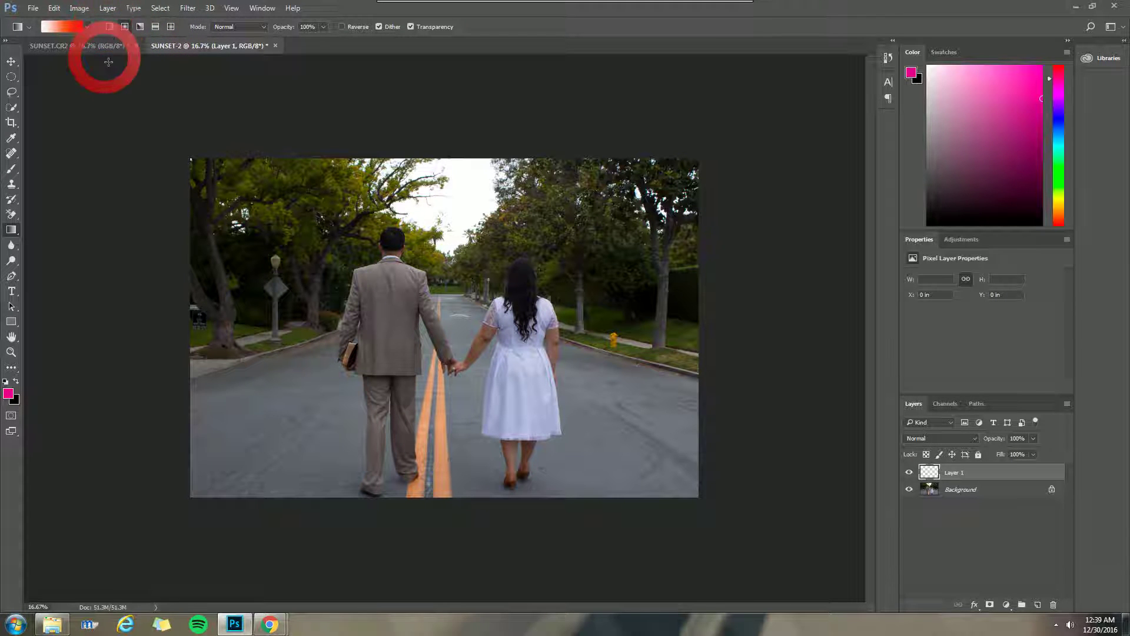
{"action": "left_click", "coordinate": [126, 27]}
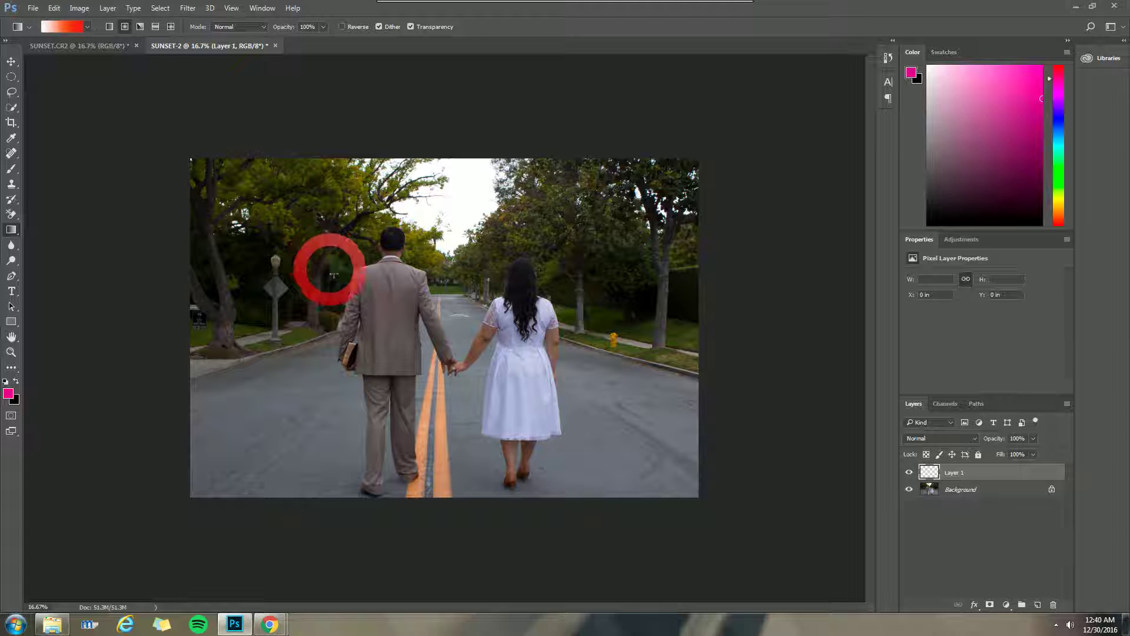
- Draw a small radial gradient on Layer 1, starting at the man's upper back and ending at his lower back
{"action": "left_click_drag", "start_coordinate": [326, 266], "coordinate": [368, 328]}
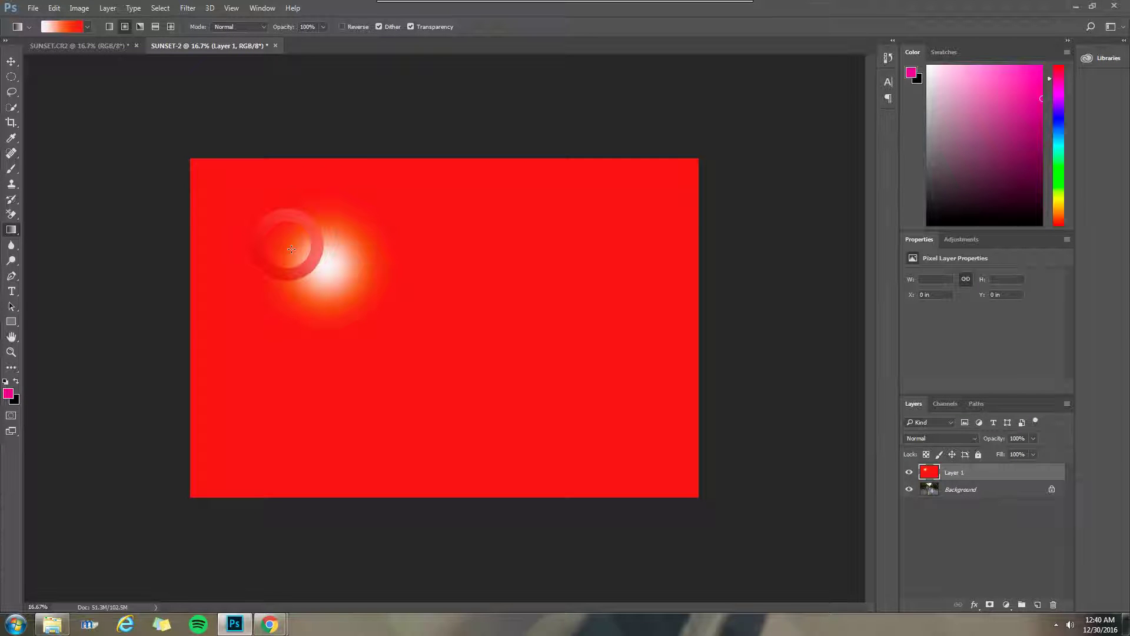
{"action": "key", "text": "ctrl+z"}
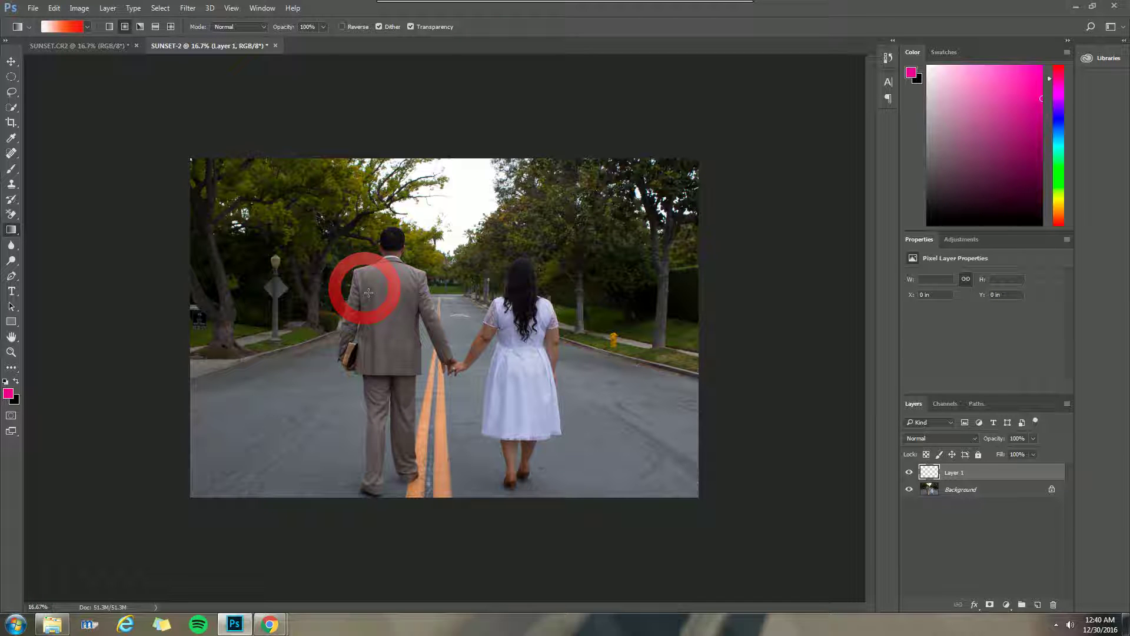
{"action": "left_click_drag", "start_coordinate": [369, 293], "coordinate": [402, 353]}
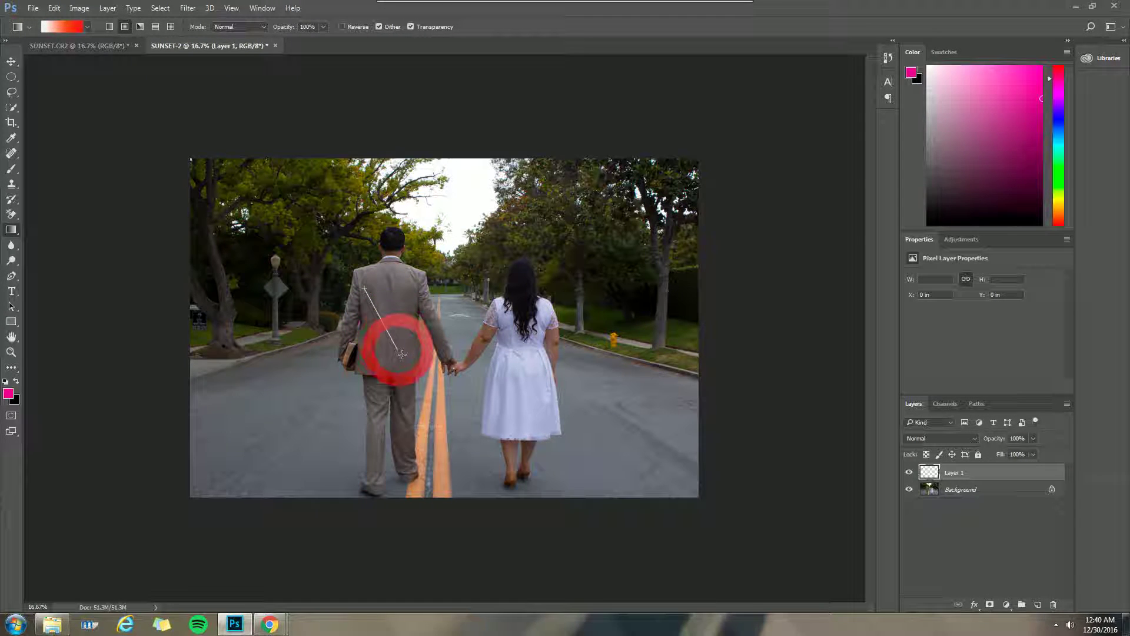
{"action": "left_click_drag", "start_coordinate": [403, 355], "coordinate": [403, 355]}
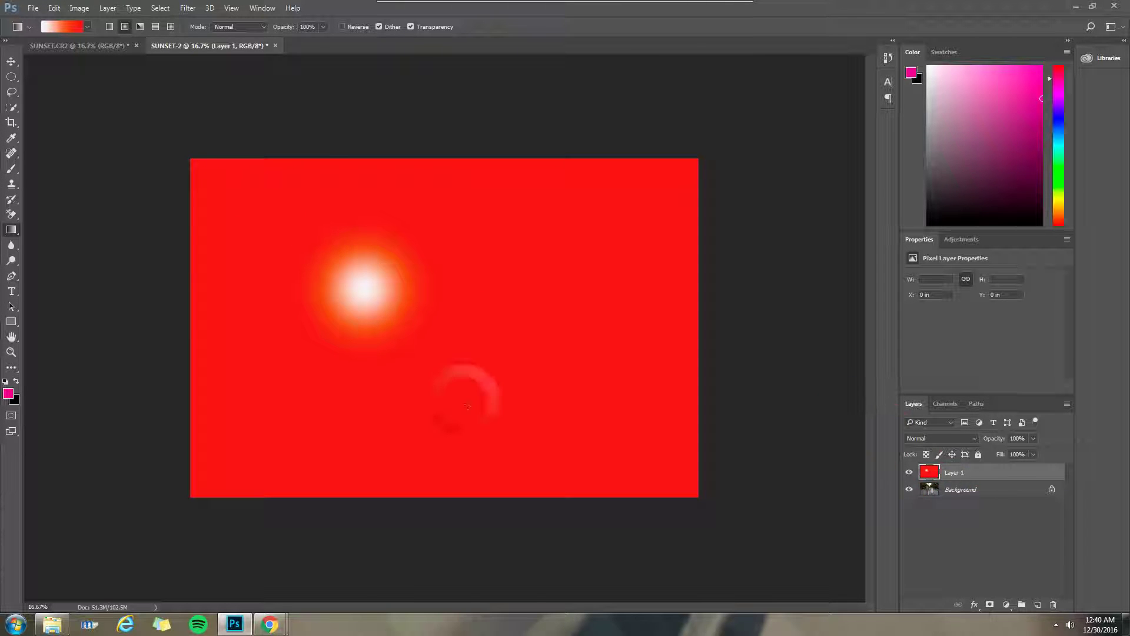
- Make an elliptical selection about 4.9 by 5.0 in centred on the glow and turn it into a layer mask
{"action": "left_click", "coordinate": [16, 82]}
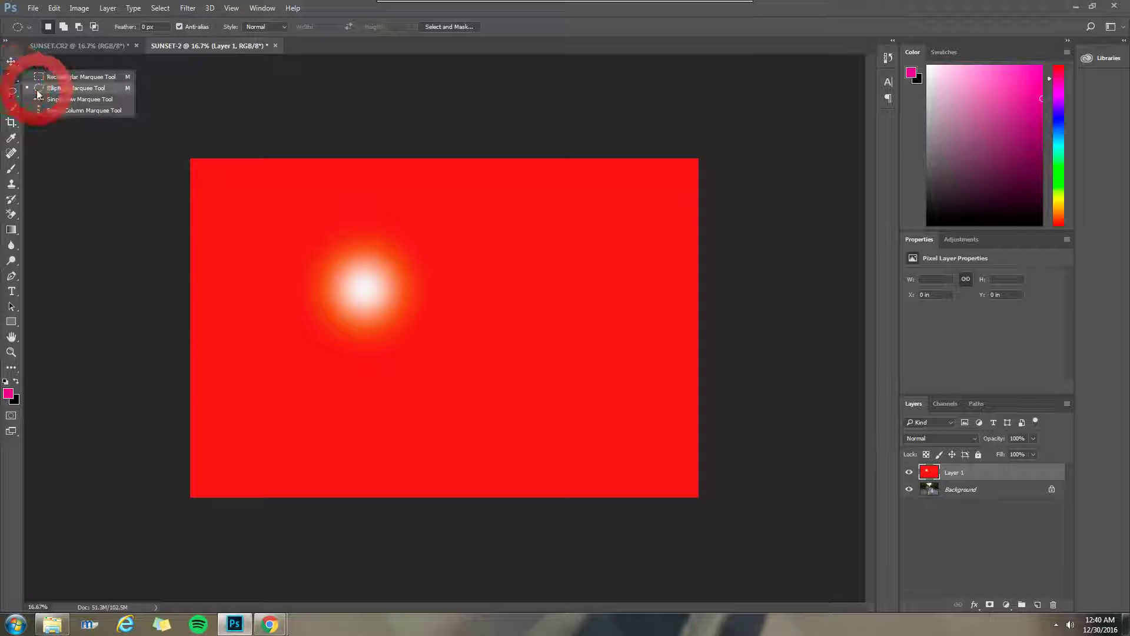
{"action": "left_click", "coordinate": [49, 88]}
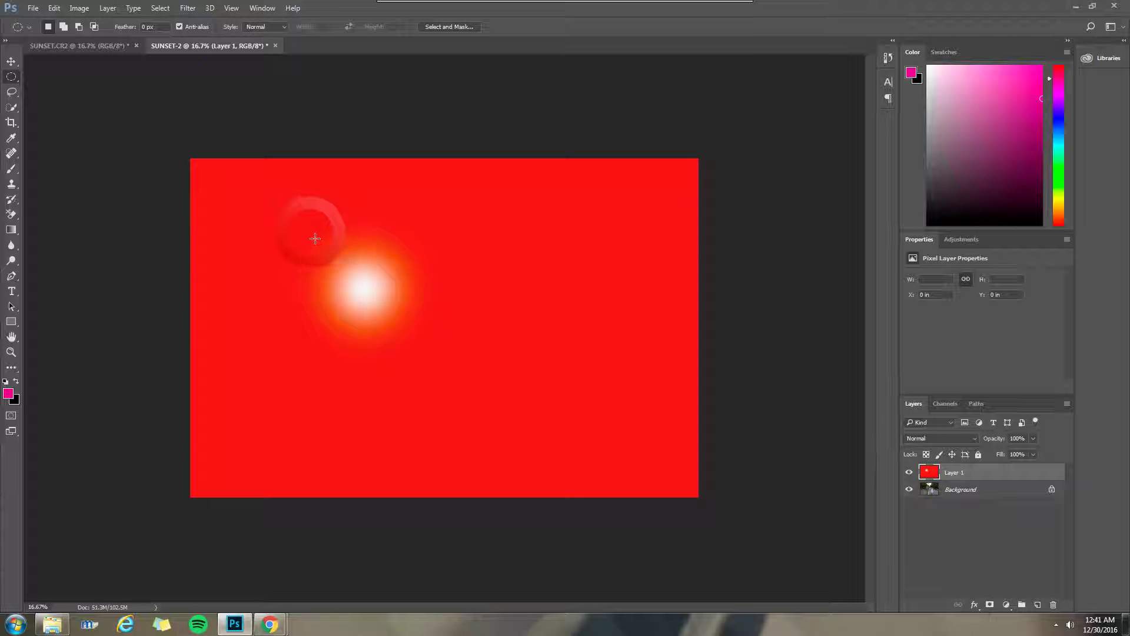
{"action": "left_click_drag", "start_coordinate": [314, 238], "coordinate": [451, 376]}
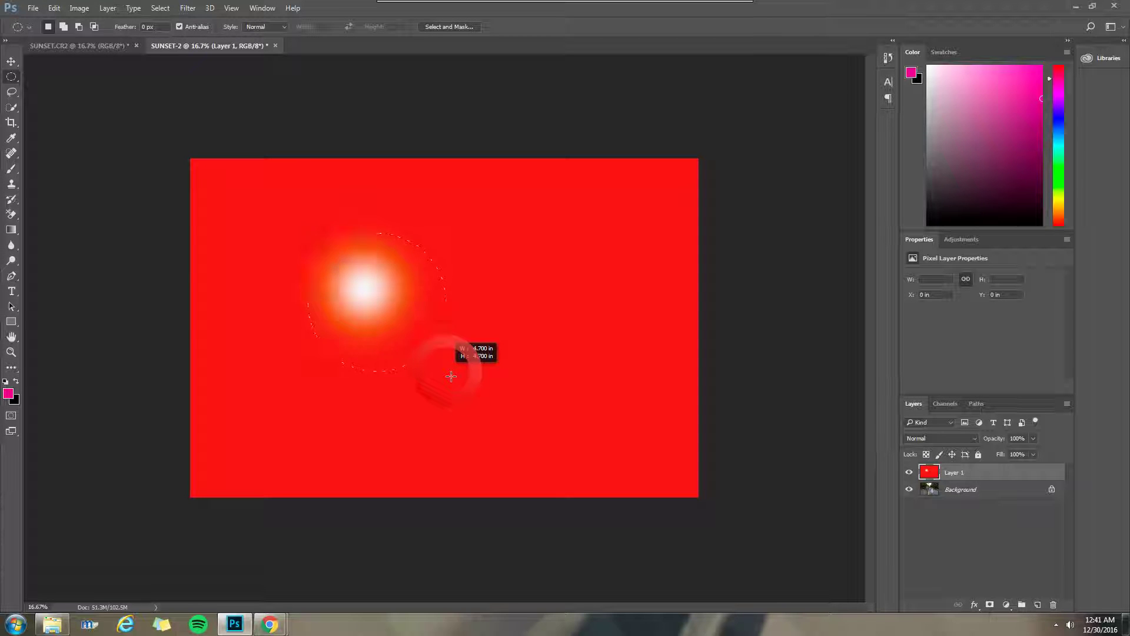
{"action": "left_click_drag", "start_coordinate": [451, 376], "coordinate": [457, 386]}
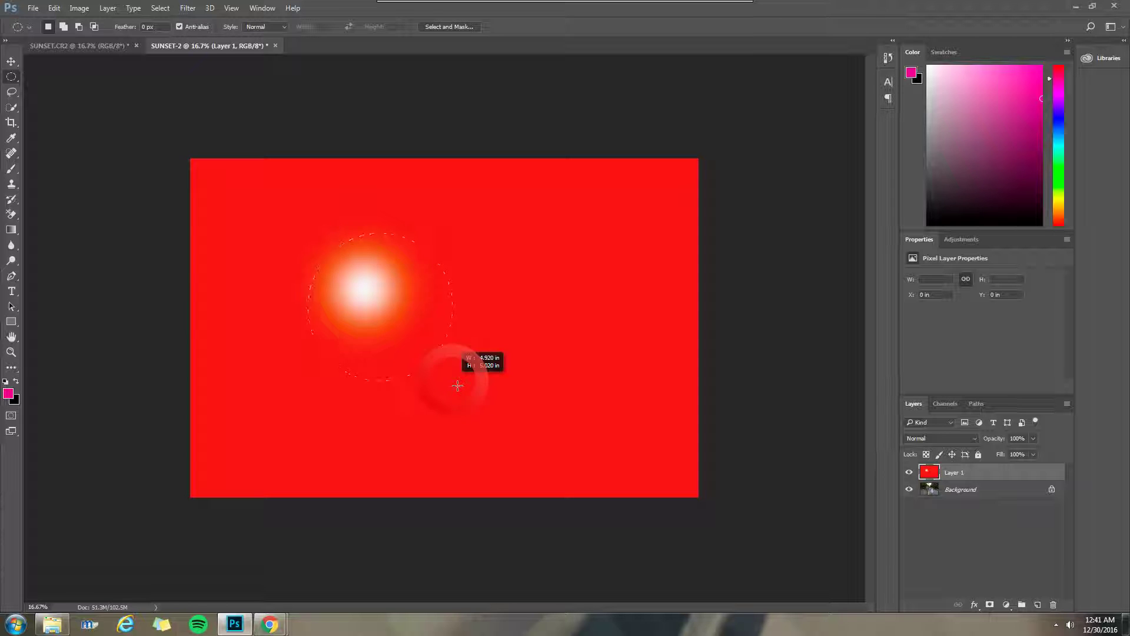
{"action": "left_click_drag", "start_coordinate": [457, 385], "coordinate": [458, 386]}
{"action": "left_click_drag", "start_coordinate": [396, 335], "coordinate": [379, 318]}
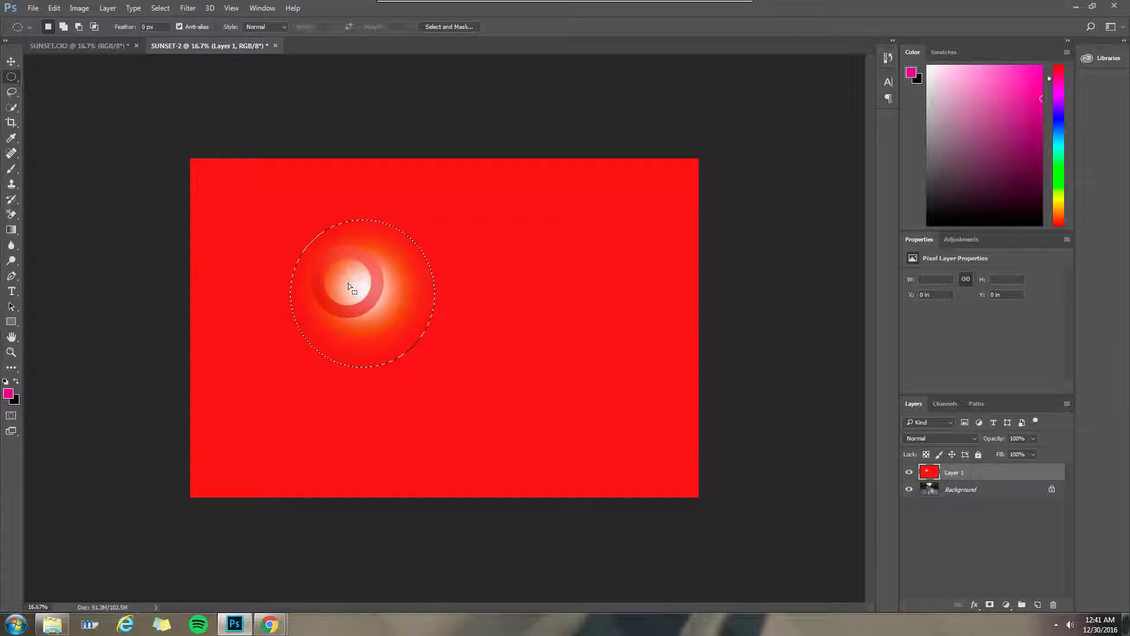
{"action": "left_click_drag", "start_coordinate": [360, 287], "coordinate": [359, 286]}
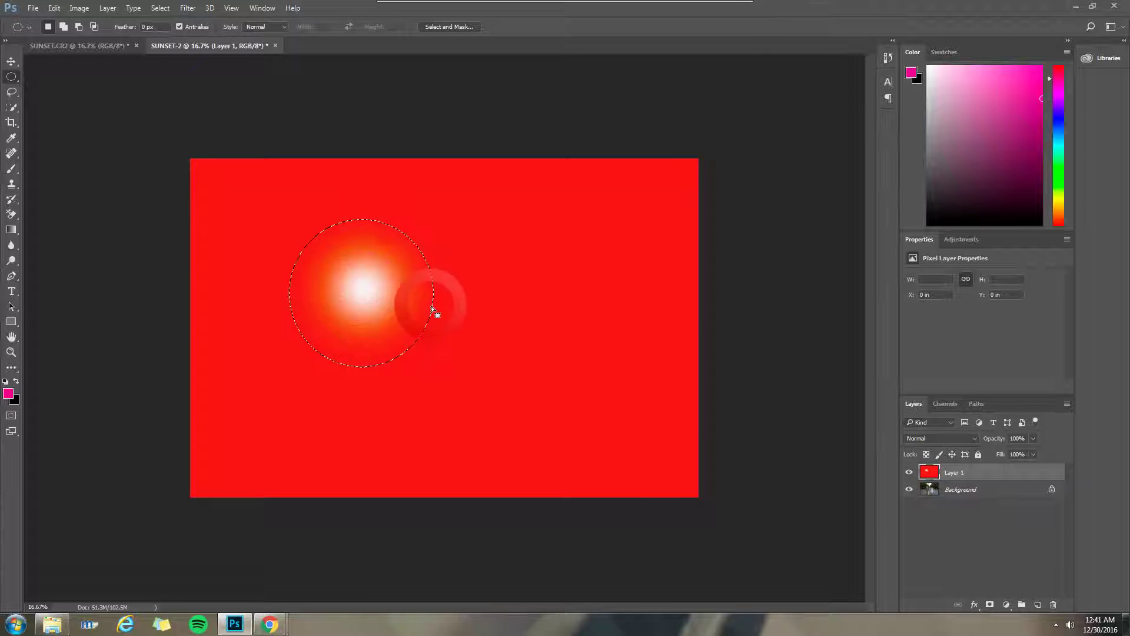
{"action": "left_click", "coordinate": [994, 605]}
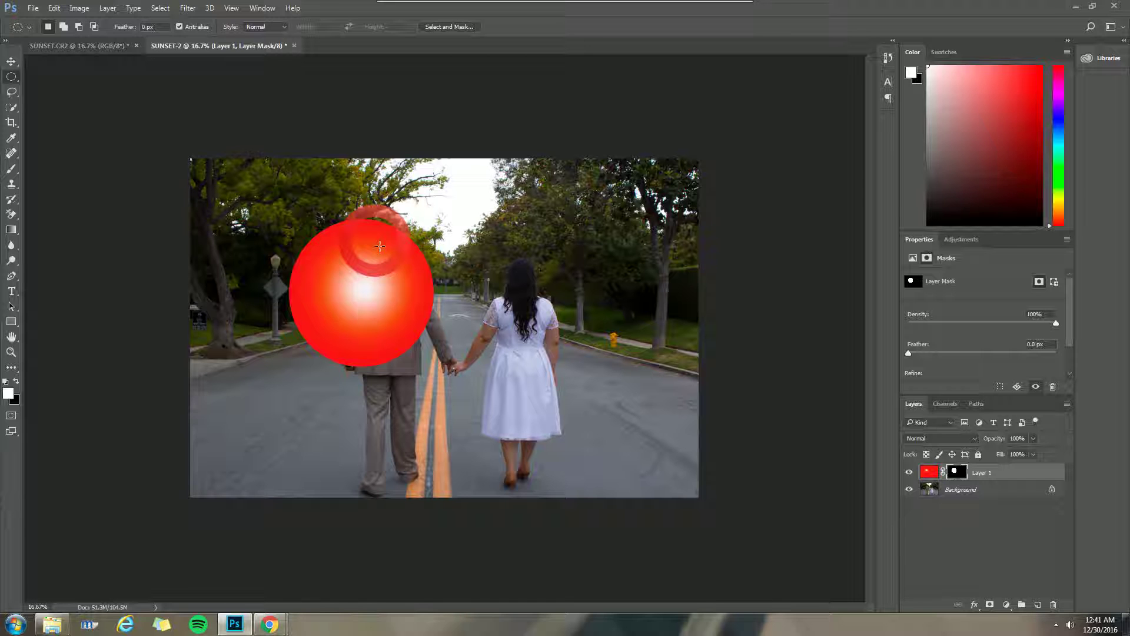
- Move the masked sun disc into the gap between the couple's heads, over the far end of the road
{"action": "left_click", "coordinate": [11, 60]}
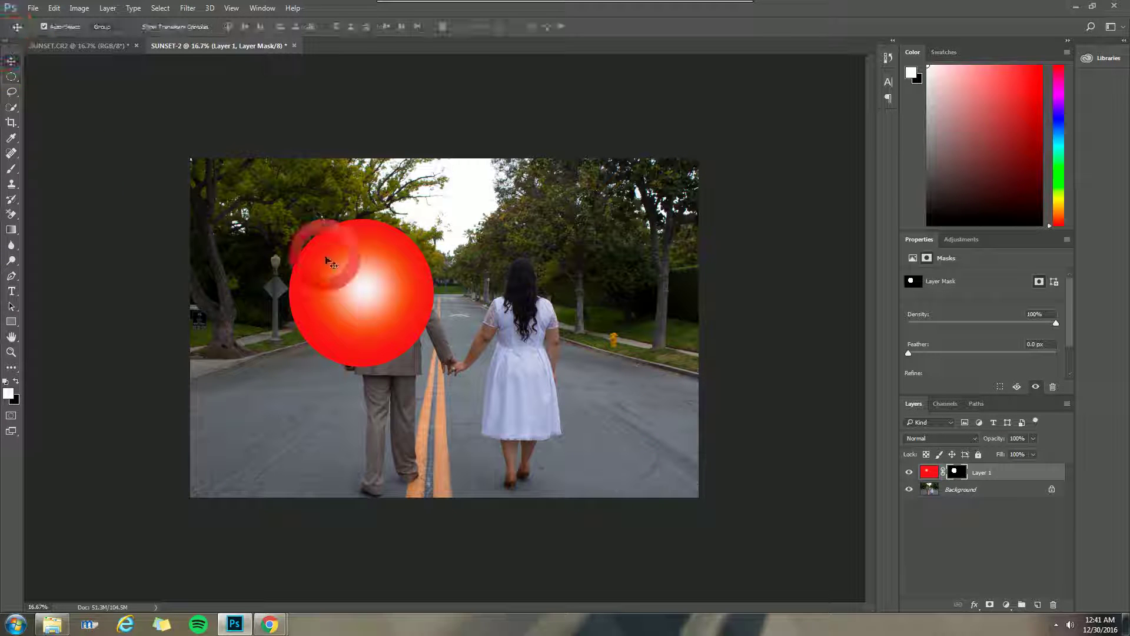
{"action": "left_click_drag", "start_coordinate": [360, 283], "coordinate": [455, 400]}
{"action": "left_click", "coordinate": [434, 231]}
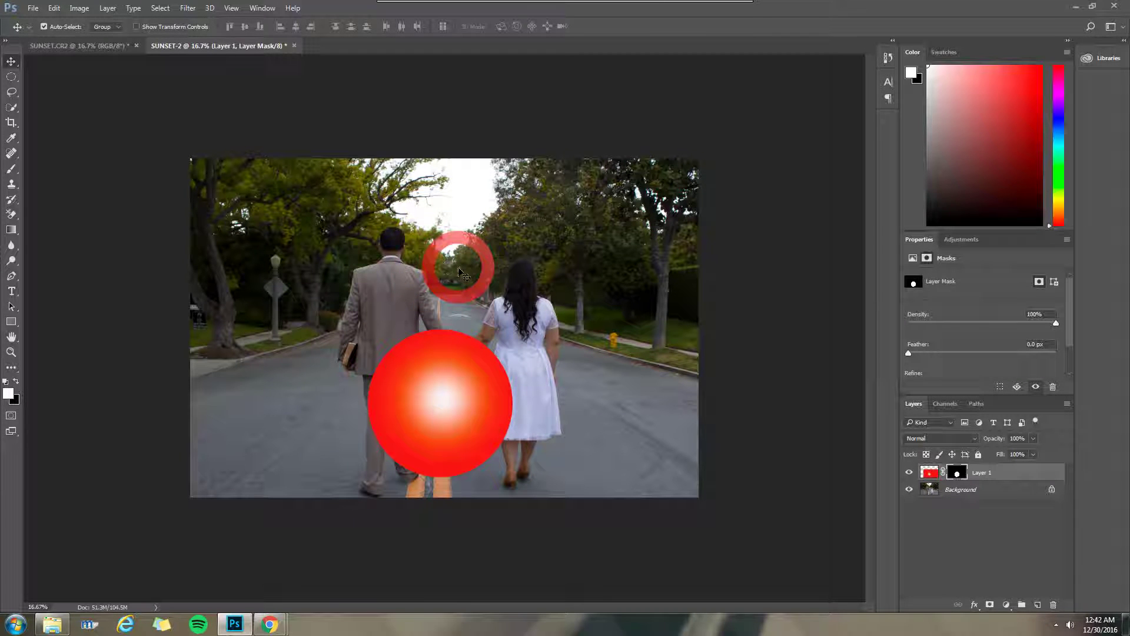
{"action": "left_click", "coordinate": [440, 252]}
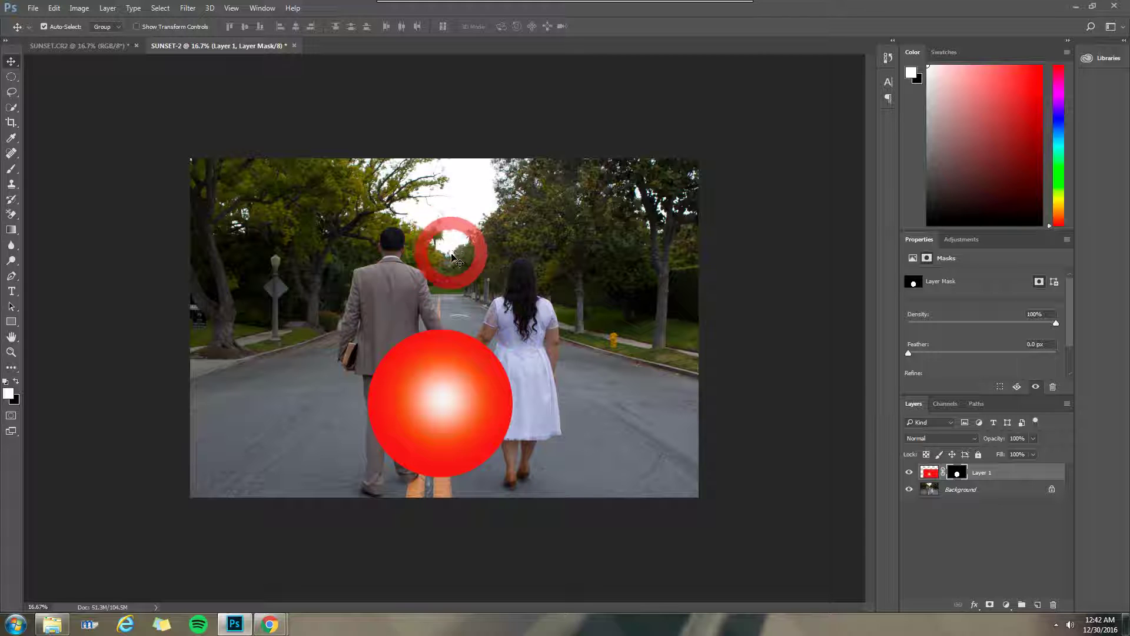
{"action": "left_click_drag", "start_coordinate": [449, 403], "coordinate": [457, 260]}
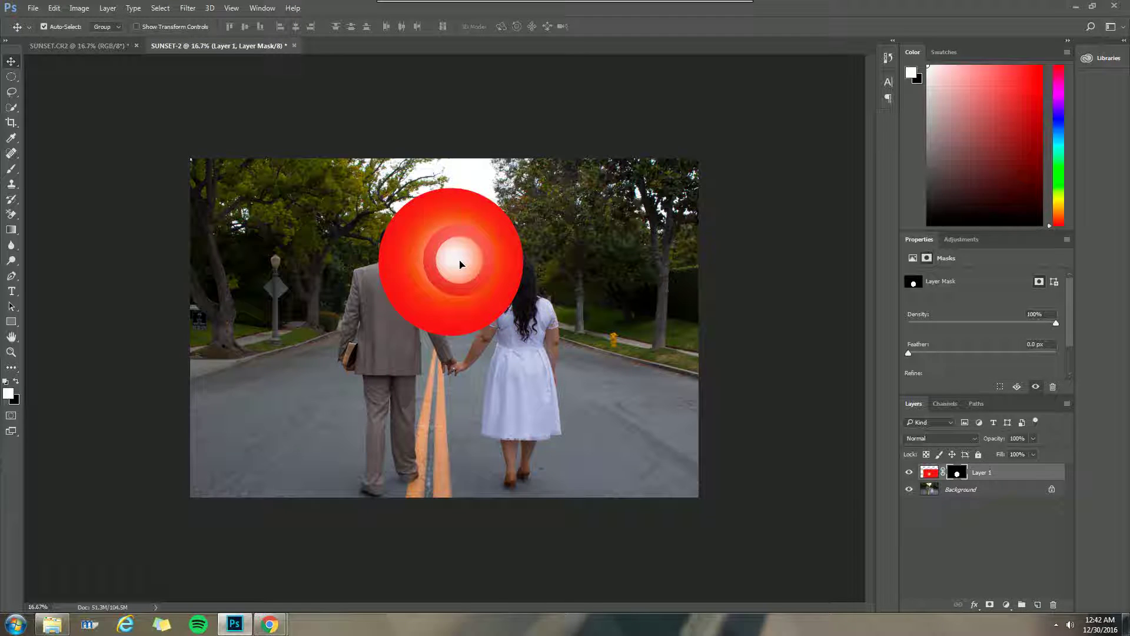
{"action": "left_click", "coordinate": [378, 339]}
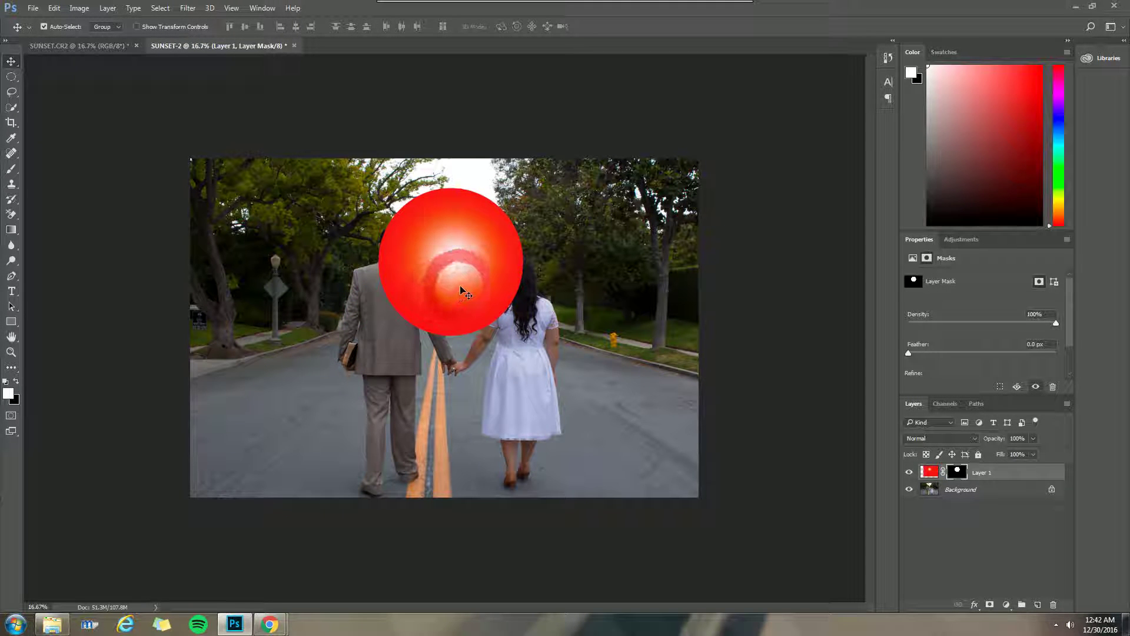
- Set Layer 1's blend mode to Screen and nudge the sun disc slightly up and towards the man
{"action": "left_click", "coordinate": [994, 473]}
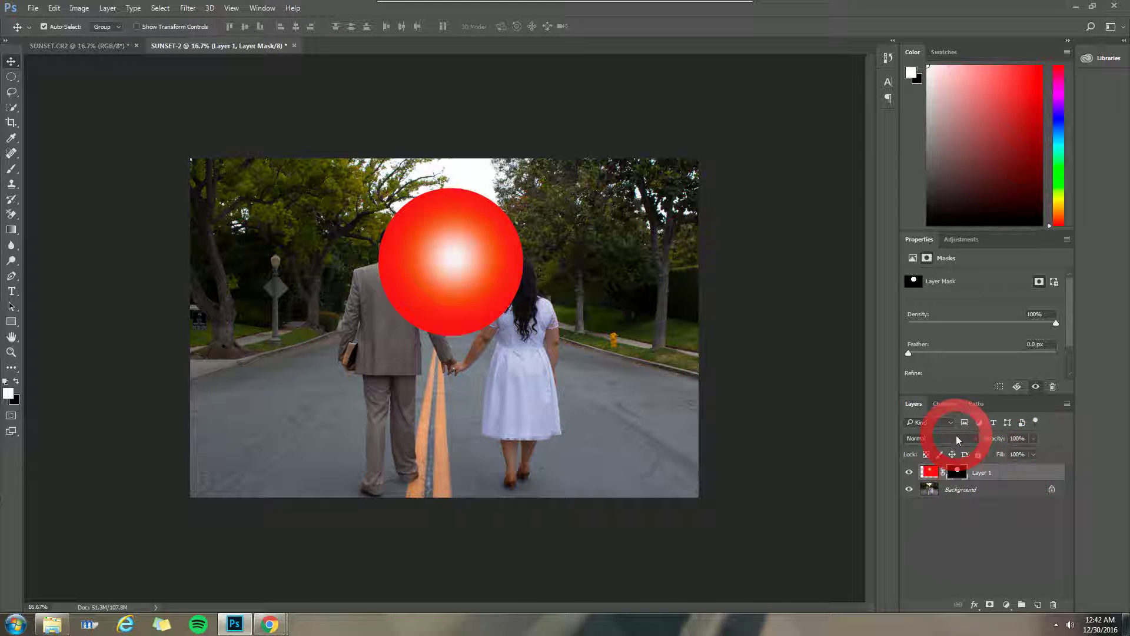
{"action": "left_click", "coordinate": [956, 439]}
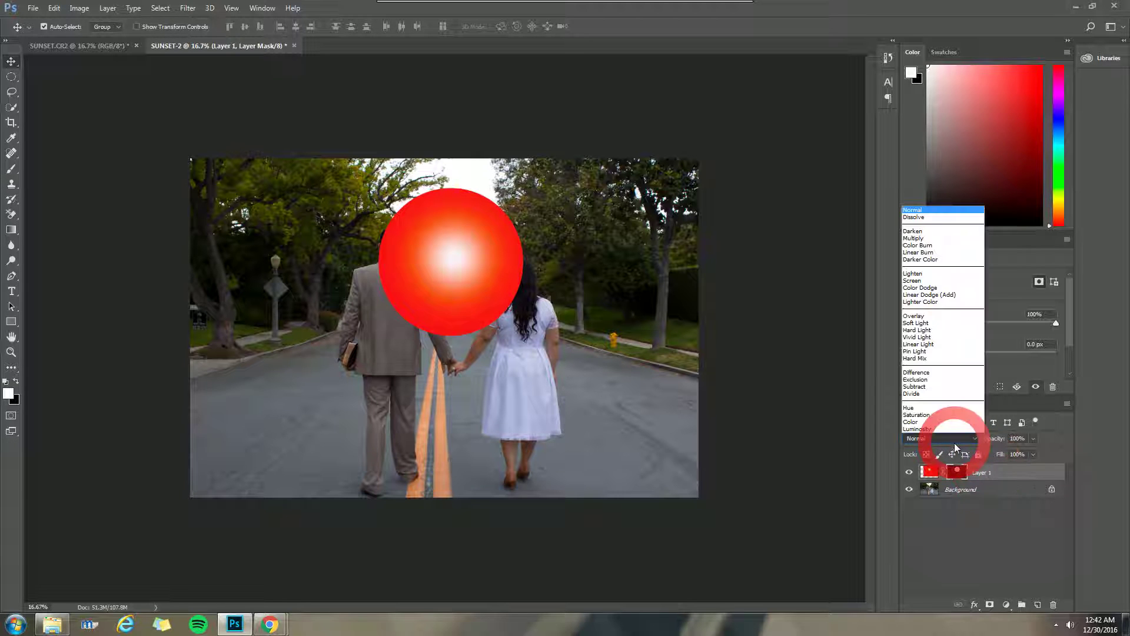
{"action": "left_click", "coordinate": [923, 287]}
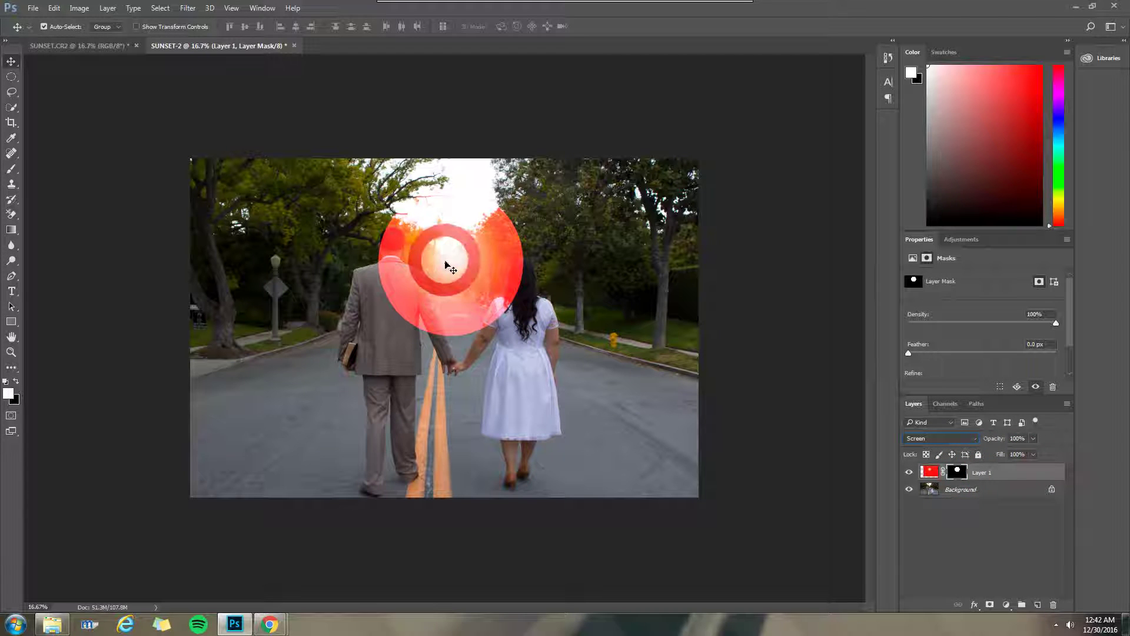
{"action": "left_click_drag", "start_coordinate": [446, 265], "coordinate": [442, 260]}
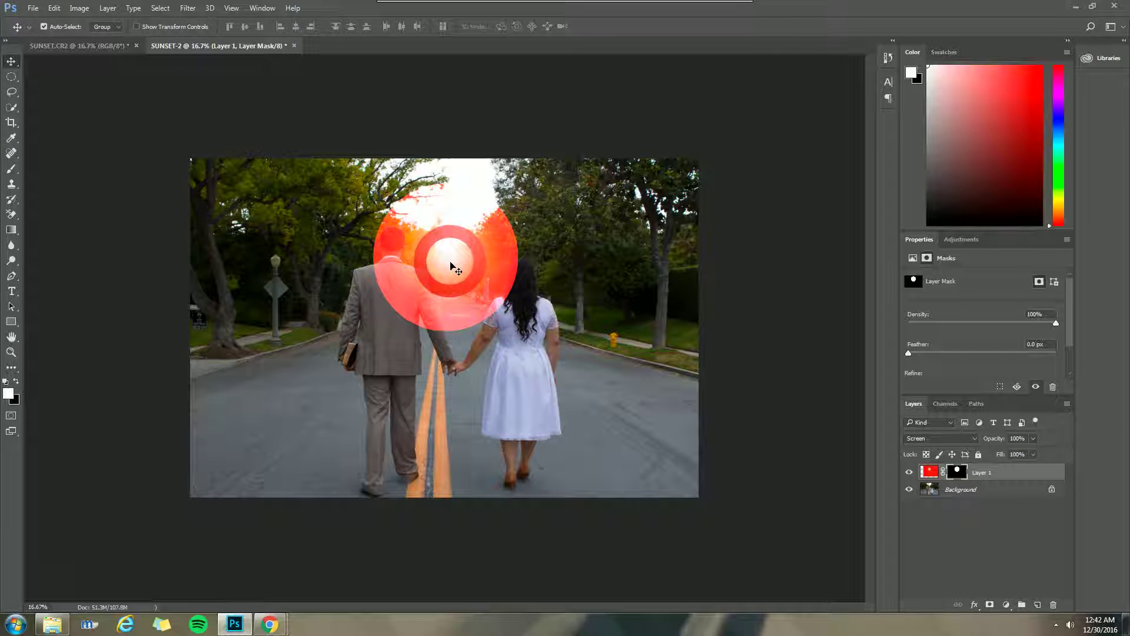
- Apply a Gaussian Blur with a 240.1 pixel radius to Layer 1's gradient image
{"action": "left_click", "coordinate": [929, 471]}
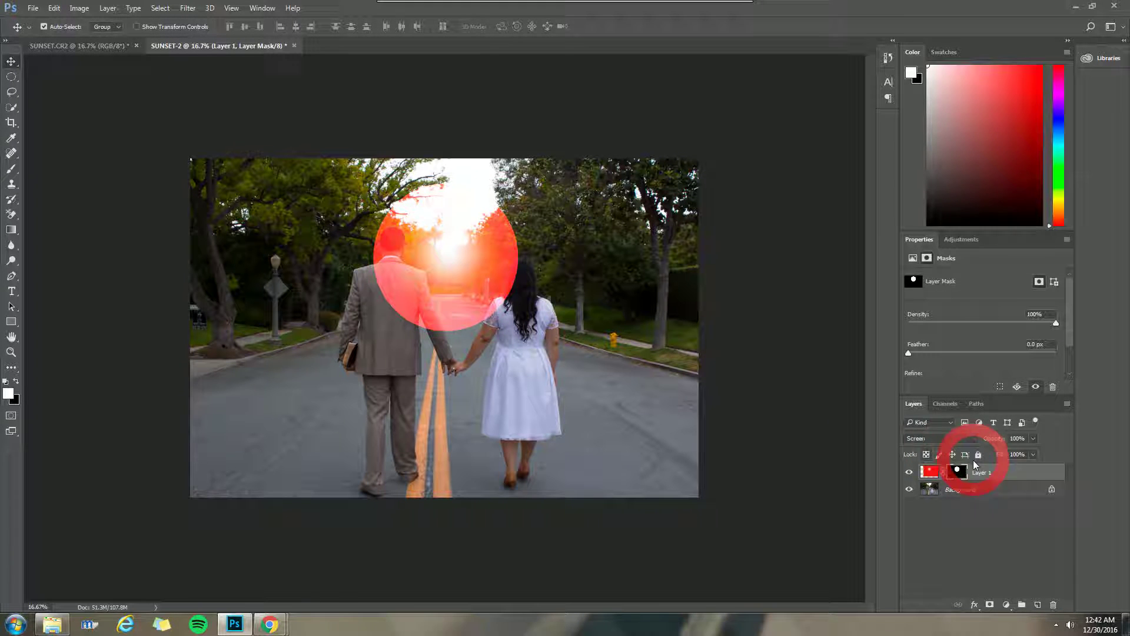
{"action": "left_click", "coordinate": [1003, 478]}
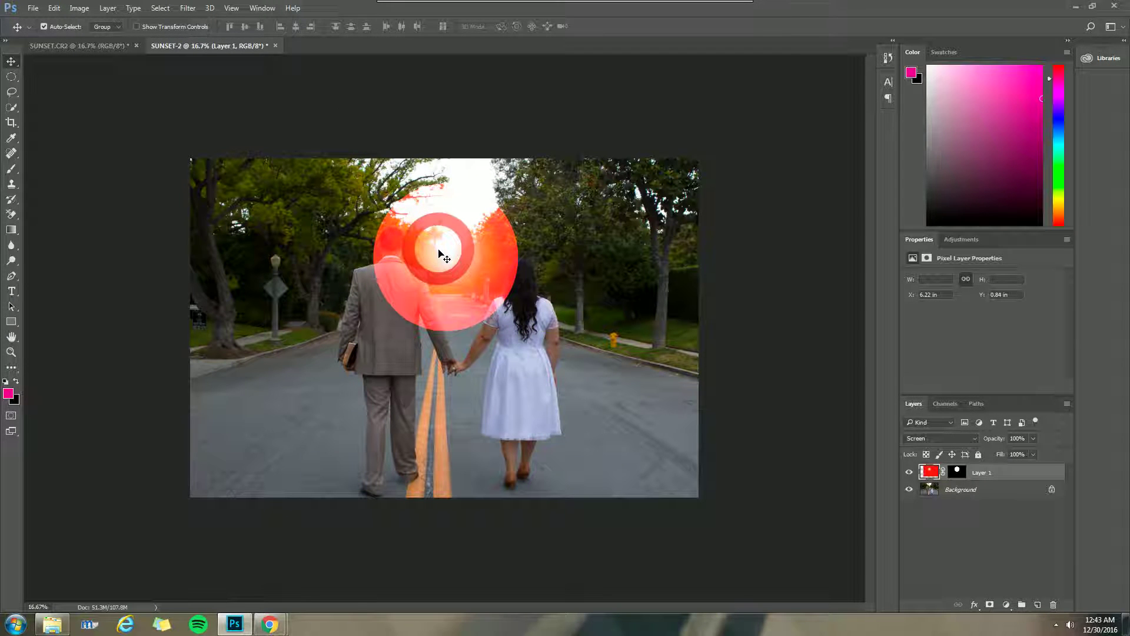
{"action": "left_click", "coordinate": [190, 10]}
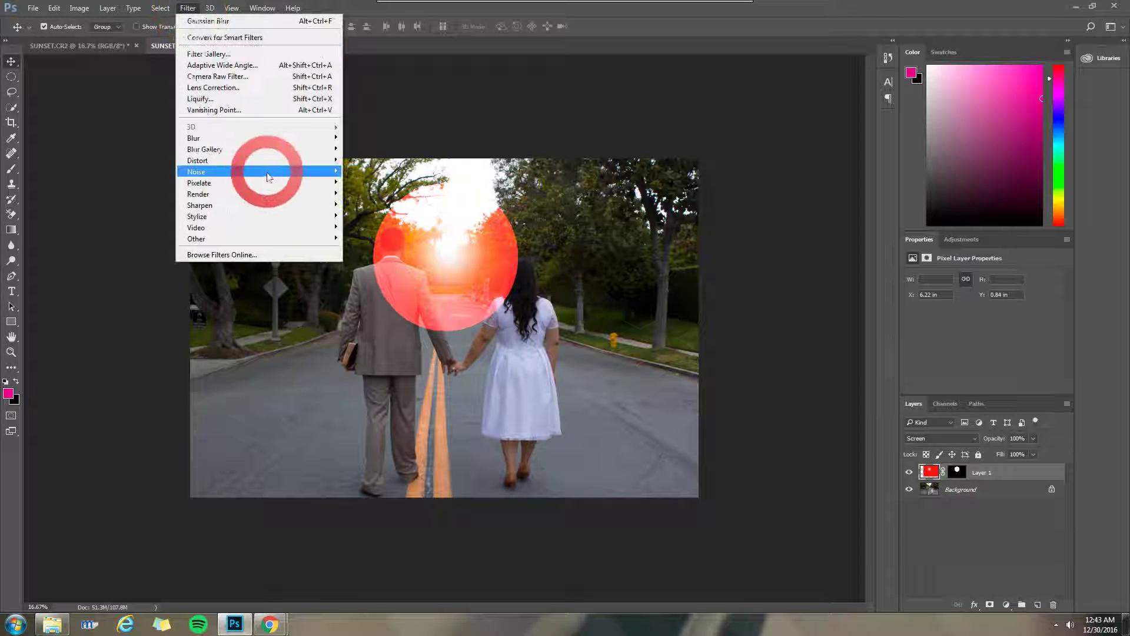
{"action": "mouse_move", "coordinate": [297, 148]}
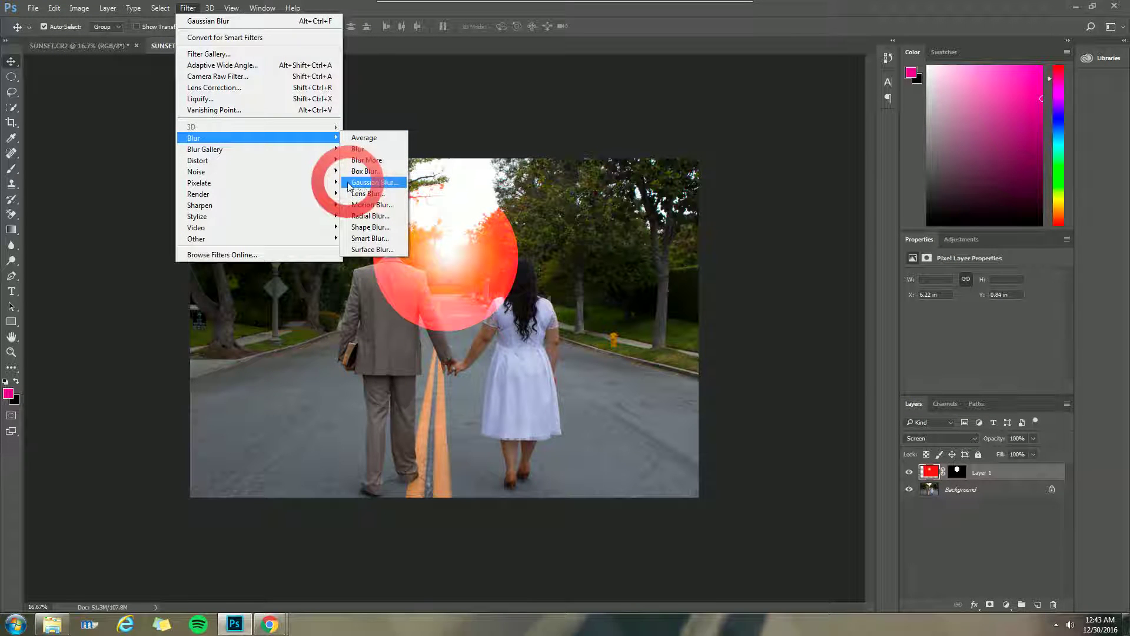
{"action": "left_click", "coordinate": [361, 182]}
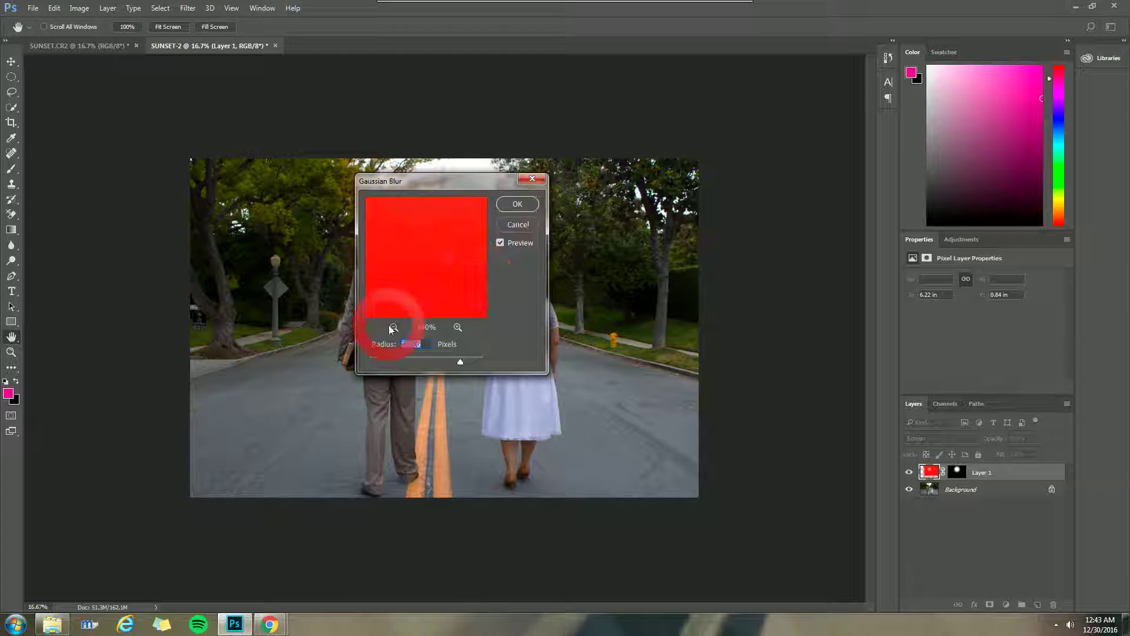
{"action": "left_click_drag", "start_coordinate": [440, 184], "coordinate": [183, 174]}
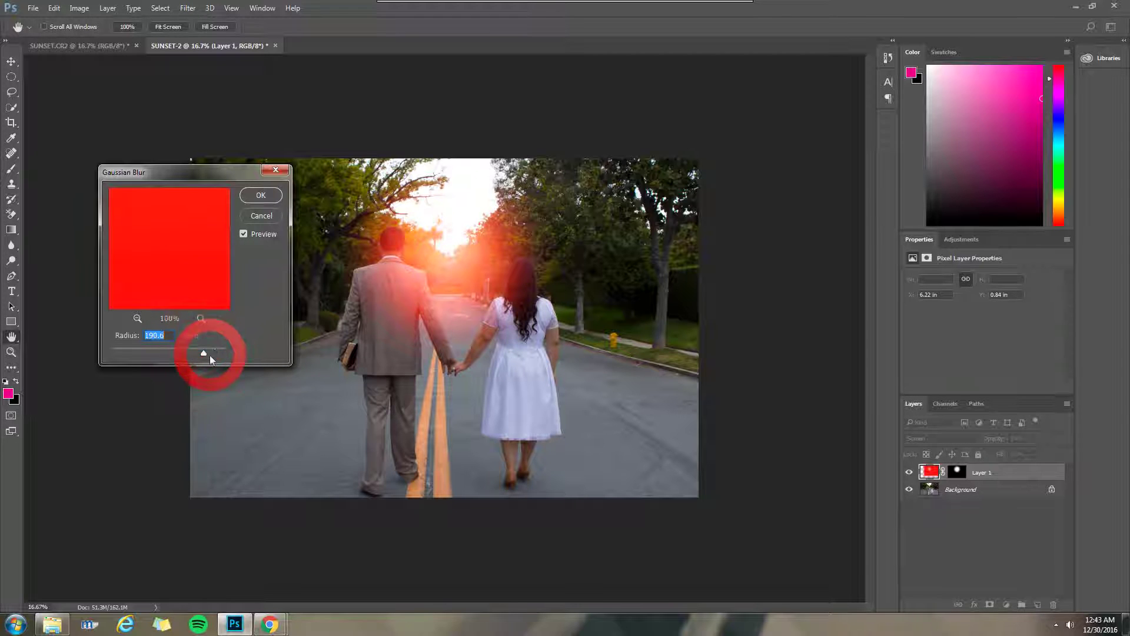
{"action": "left_click_drag", "start_coordinate": [203, 353], "coordinate": [181, 353]}
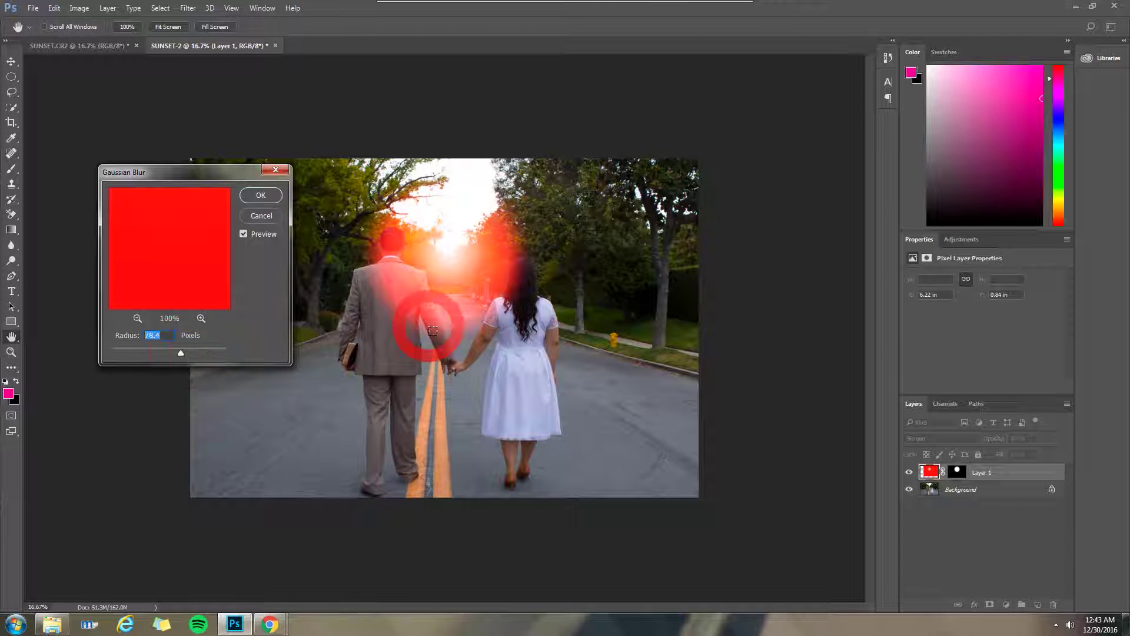
{"action": "left_click_drag", "start_coordinate": [181, 353], "coordinate": [193, 356]}
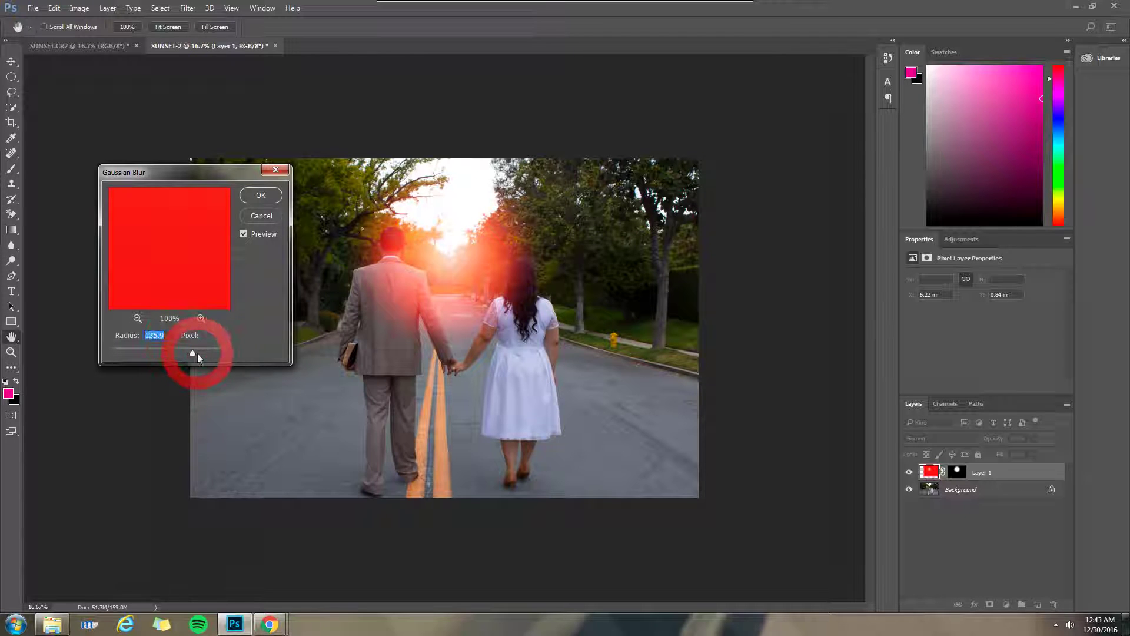
{"action": "left_click_drag", "start_coordinate": [192, 353], "coordinate": [208, 355]}
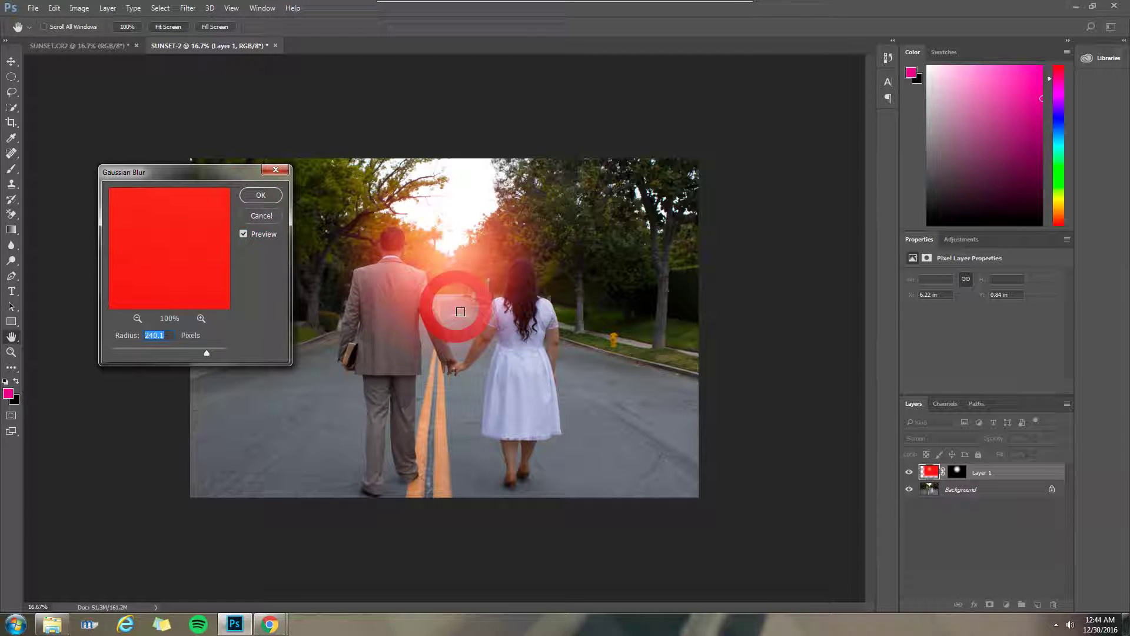
{"action": "left_click", "coordinate": [260, 196]}
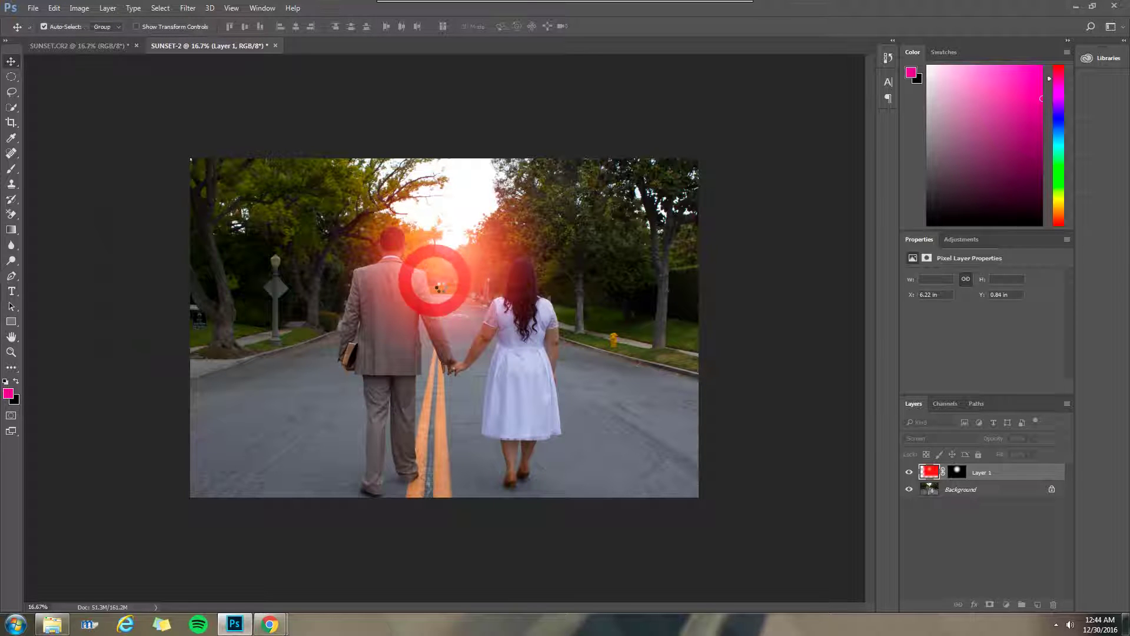
- Reposition the blurred sun glow between the couple's heads, just below the bright patch of sky
{"action": "left_click_drag", "start_coordinate": [438, 287], "coordinate": [460, 290]}
{"action": "left_click_drag", "start_coordinate": [452, 266], "coordinate": [473, 254]}
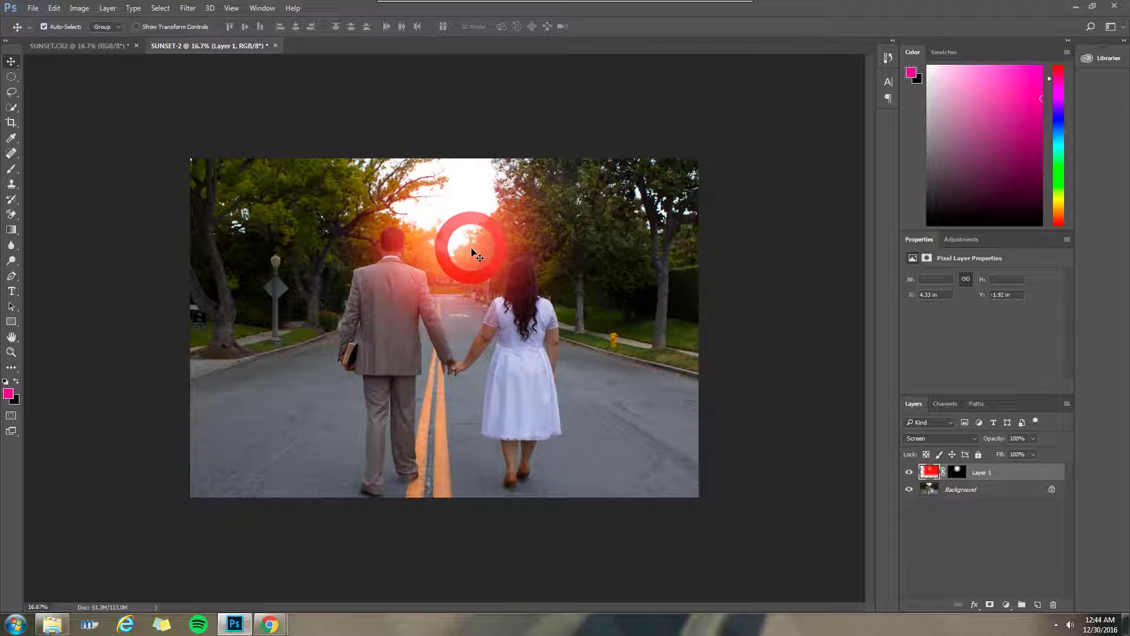
- Enlarge the sun glow with Free Transform to about 109.88% width and 114.76% height, centring it between the couple's heads
{"action": "key", "text": "ctrl+t"}
{"action": "left_click_drag", "start_coordinate": [474, 253], "coordinate": [396, 331]}
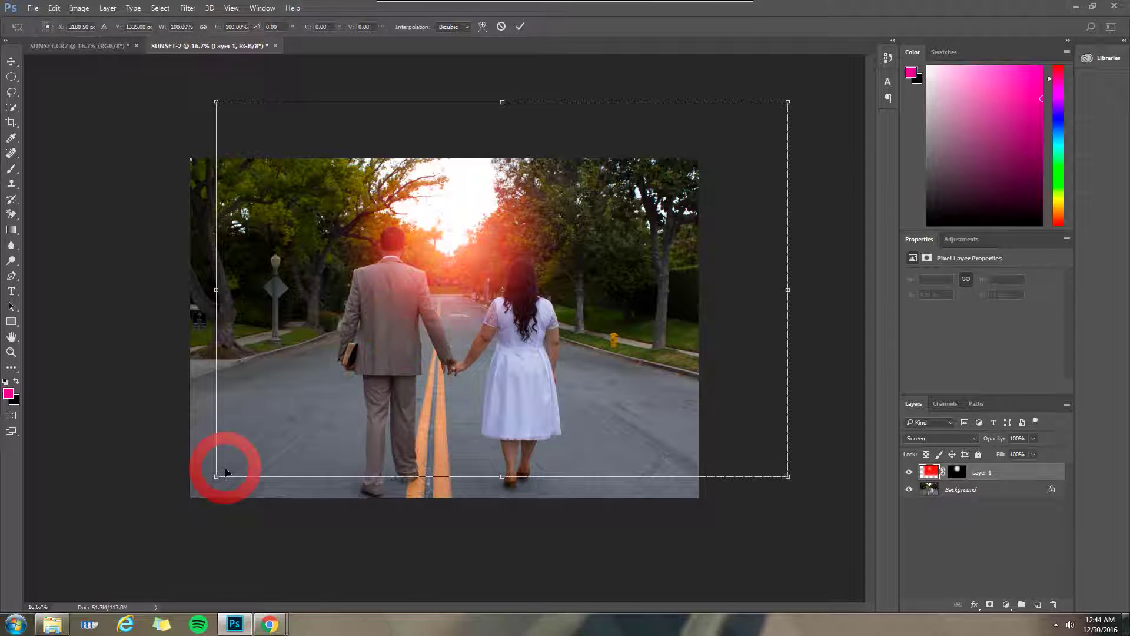
{"action": "left_click_drag", "start_coordinate": [217, 477], "coordinate": [113, 535]}
{"action": "left_click", "coordinate": [380, 277]}
{"action": "left_click_drag", "start_coordinate": [380, 277], "coordinate": [454, 268]}
{"action": "left_click_drag", "start_coordinate": [166, 523], "coordinate": [362, 417]}
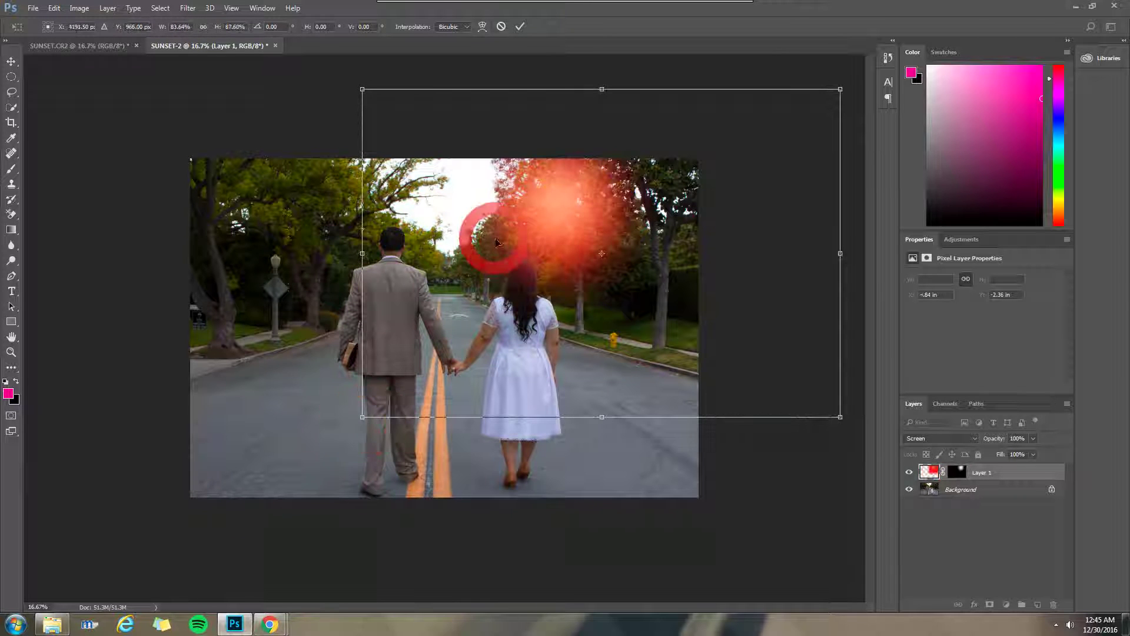
{"action": "left_click_drag", "start_coordinate": [502, 246], "coordinate": [400, 264]}
{"action": "left_click_drag", "start_coordinate": [257, 436], "coordinate": [146, 512]}
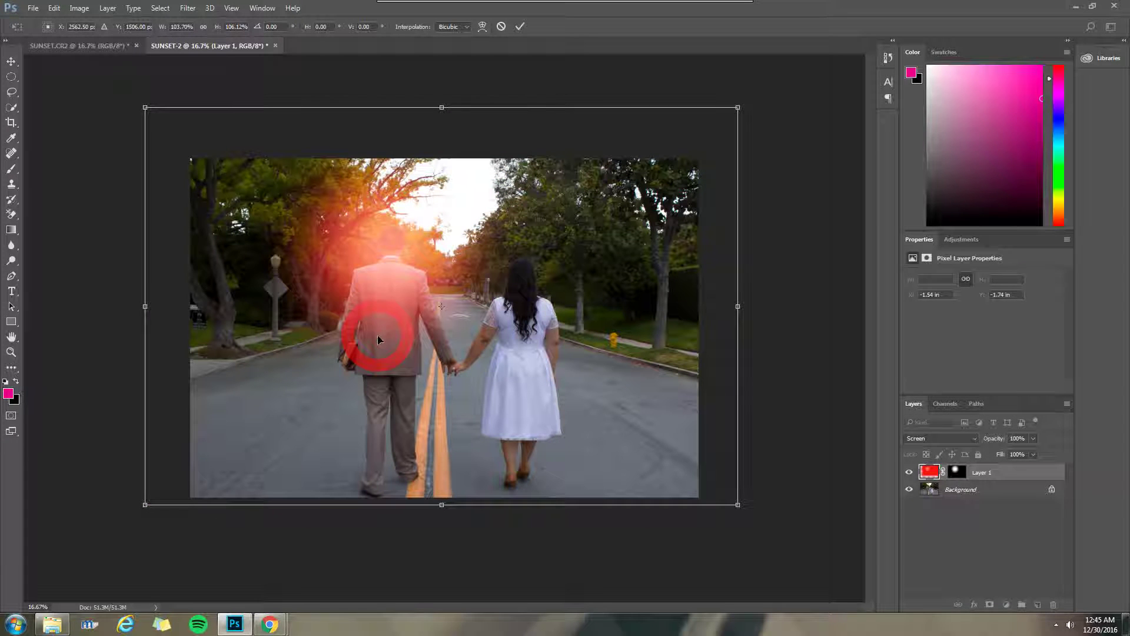
{"action": "left_click_drag", "start_coordinate": [371, 260], "coordinate": [419, 255]}
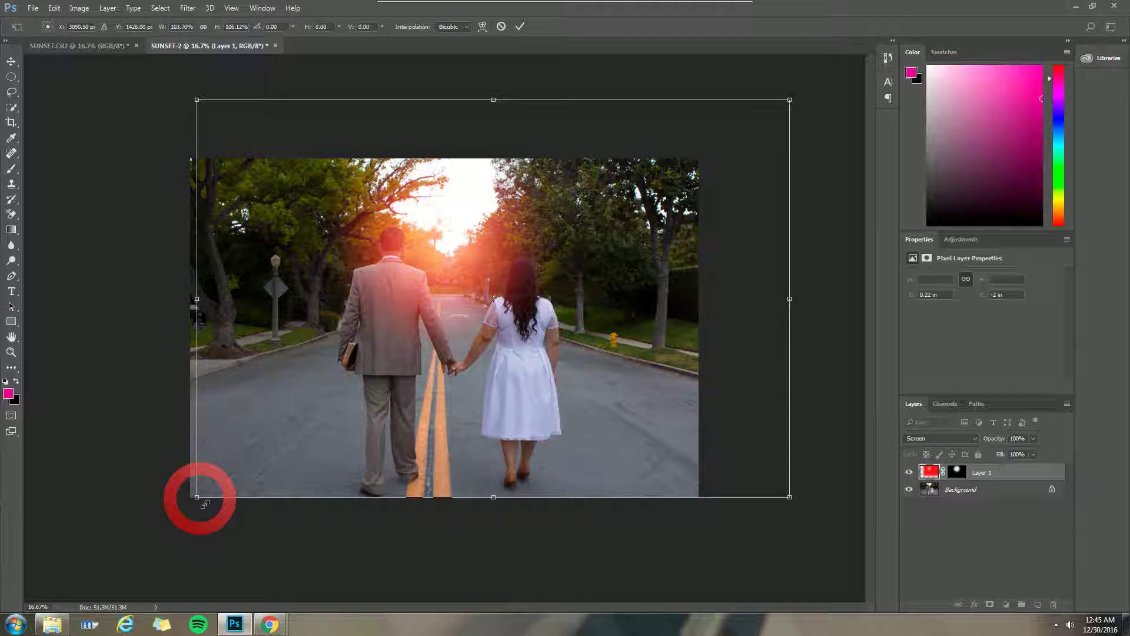
{"action": "left_click_drag", "start_coordinate": [198, 498], "coordinate": [162, 529]}
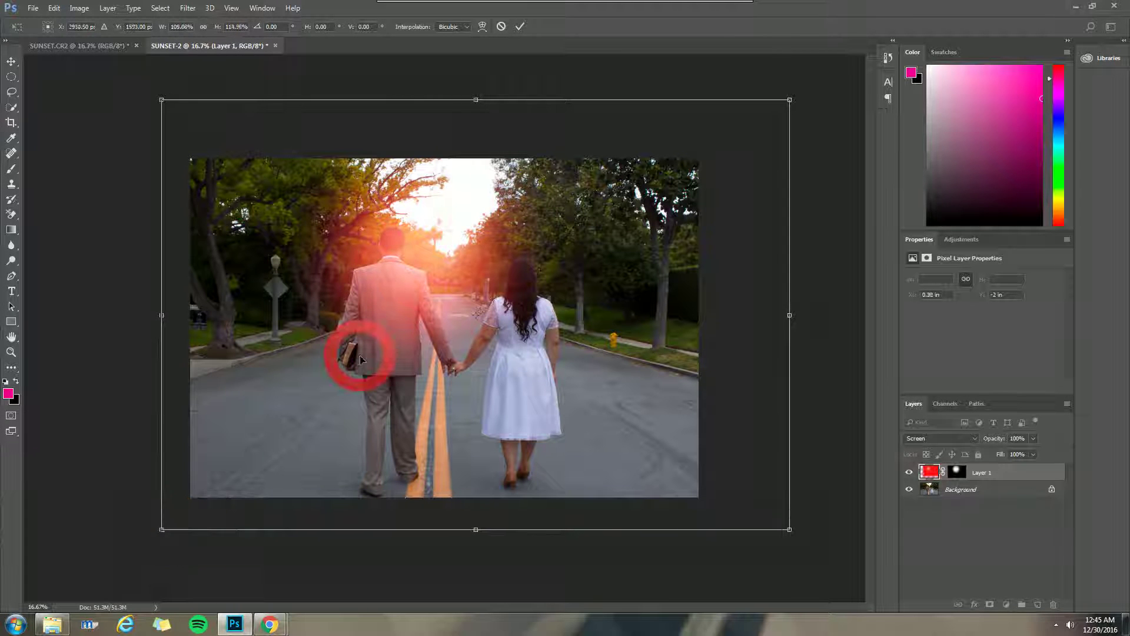
{"action": "left_click_drag", "start_coordinate": [418, 262], "coordinate": [441, 248]}
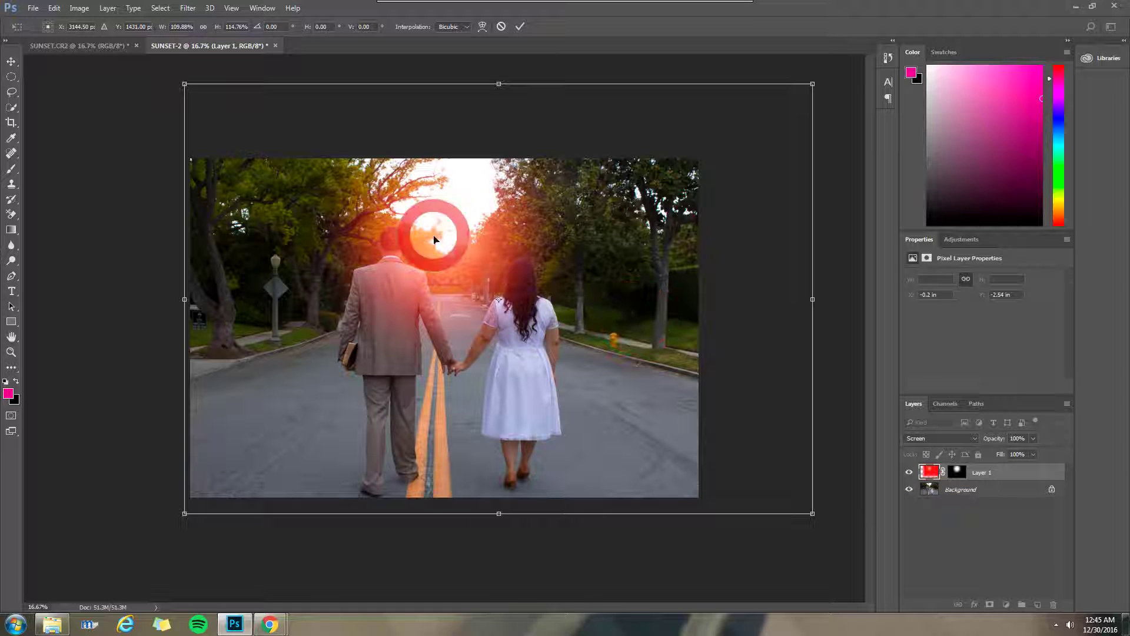
{"action": "key", "text": "Return"}
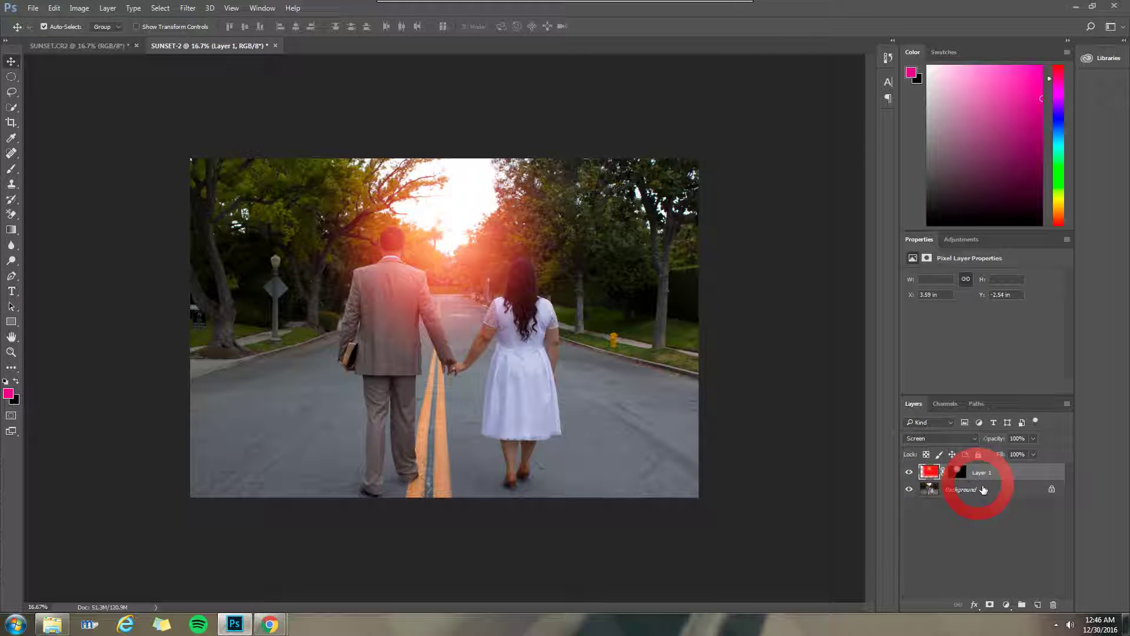
- Add a Curves adjustment layer above Layer 1 and enlarge its properties area to show the whole graph
{"action": "left_click", "coordinate": [1012, 608]}
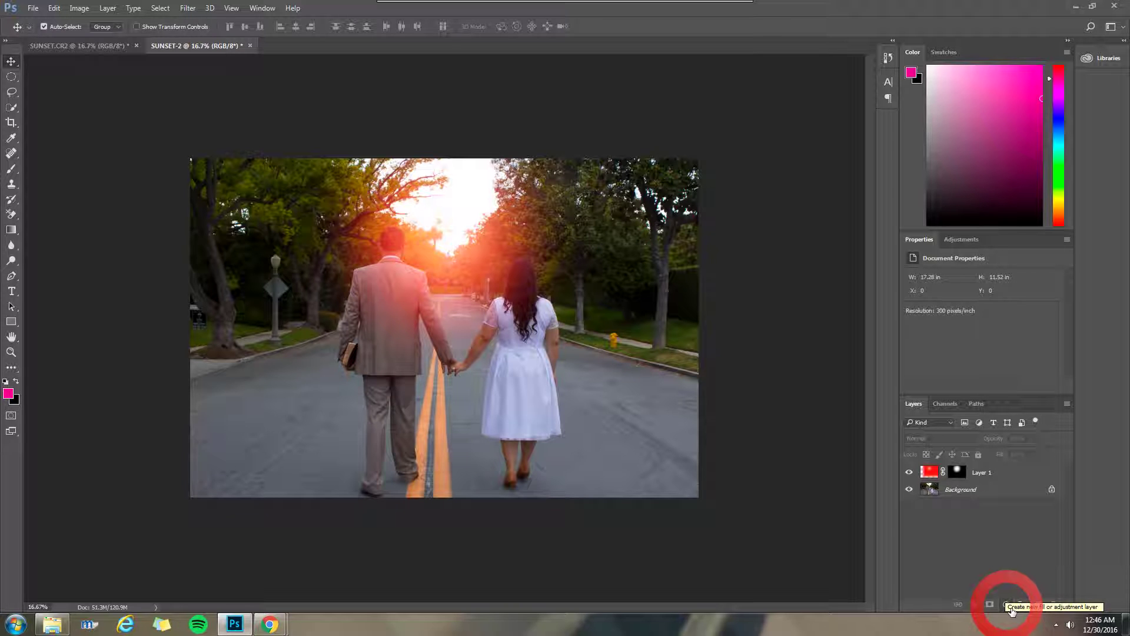
{"action": "left_click", "coordinate": [1010, 606]}
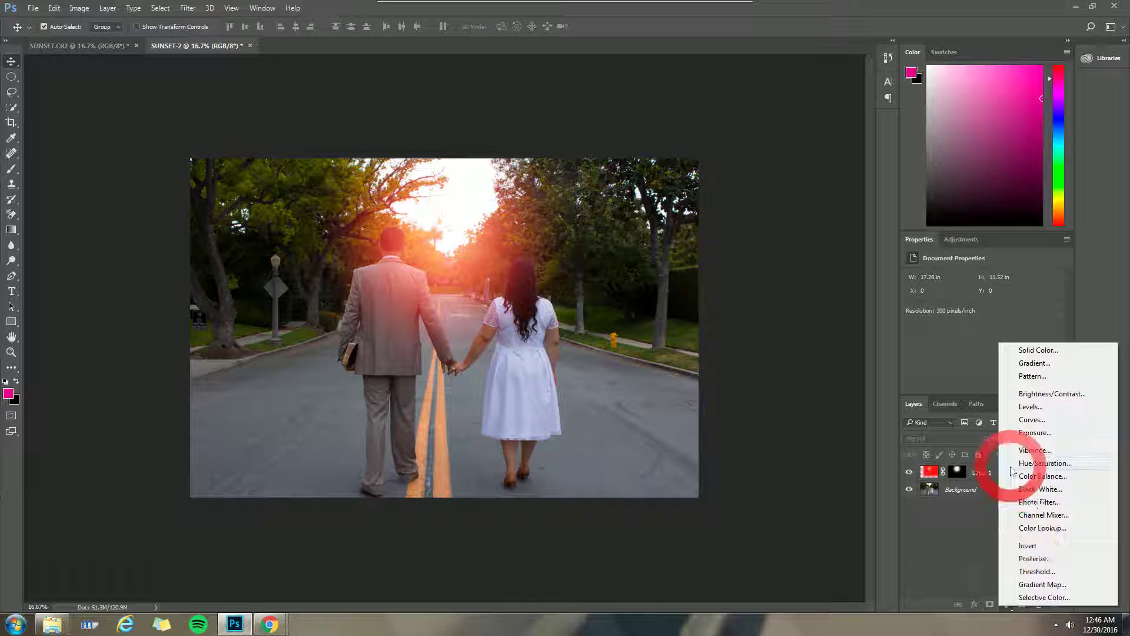
{"action": "left_click", "coordinate": [1047, 421]}
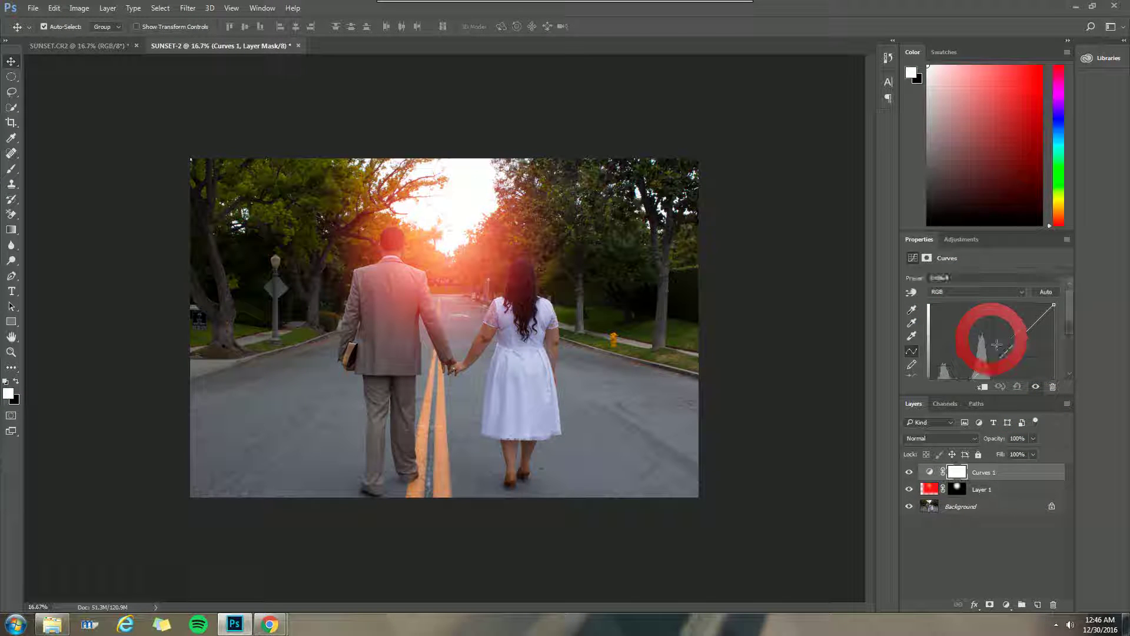
{"action": "scroll", "coordinate": [983, 365], "scroll_direction": "down", "scroll_amount": 1}
{"action": "left_click_drag", "start_coordinate": [963, 394], "coordinate": [973, 436]}
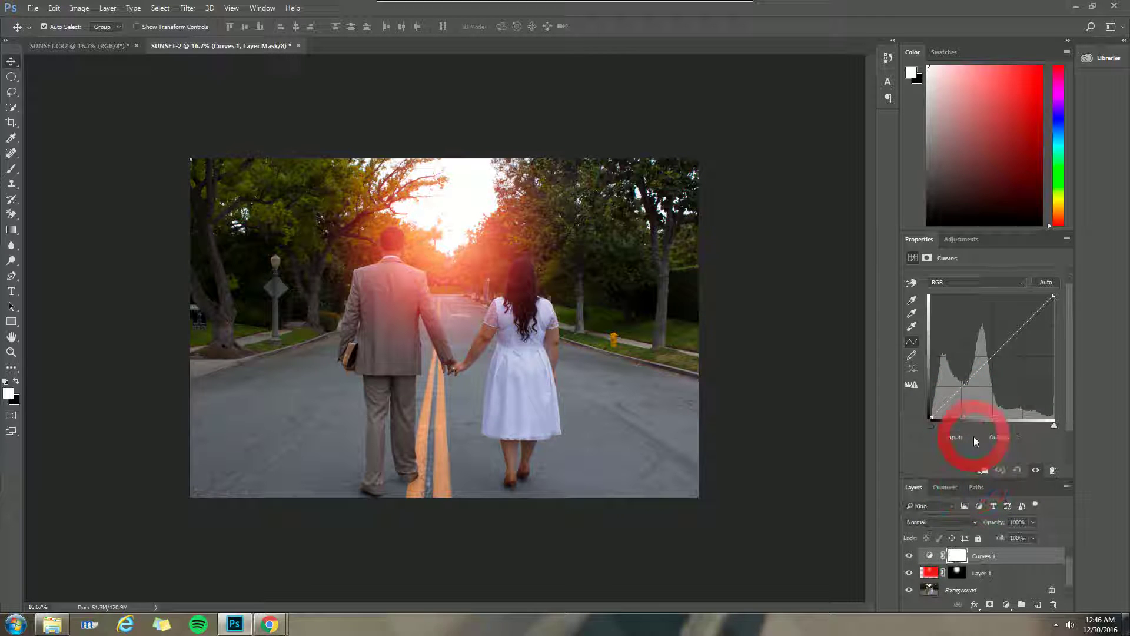
- Raise the midtones of the Red curve with a point at input 118, output 139
{"action": "left_click", "coordinate": [956, 279]}
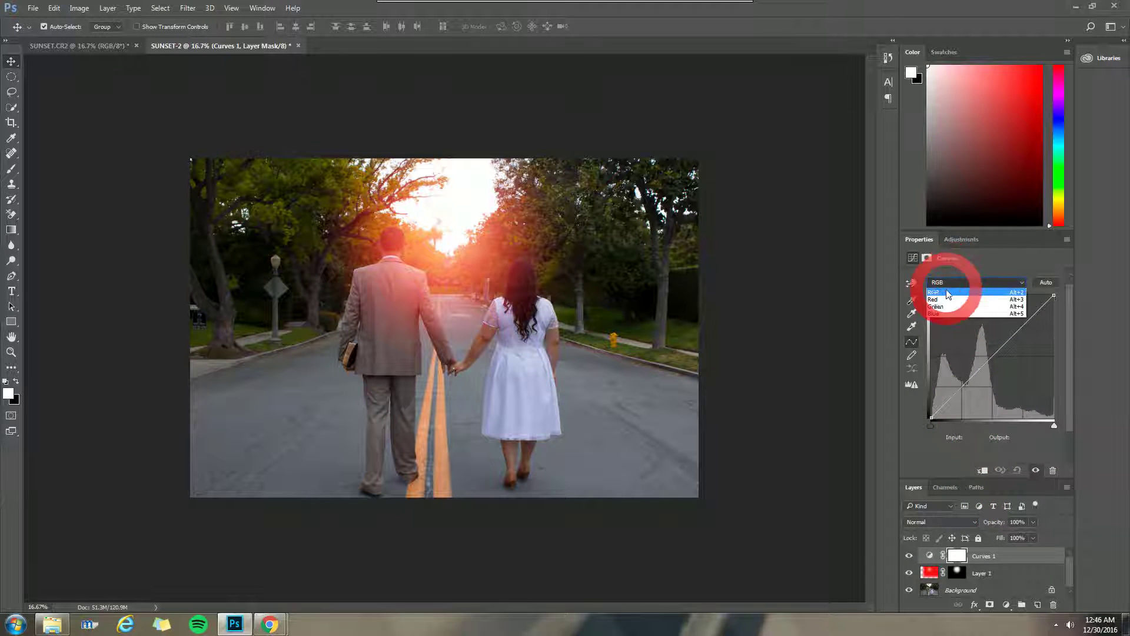
{"action": "left_click", "coordinate": [948, 300]}
{"action": "left_click", "coordinate": [975, 351]}
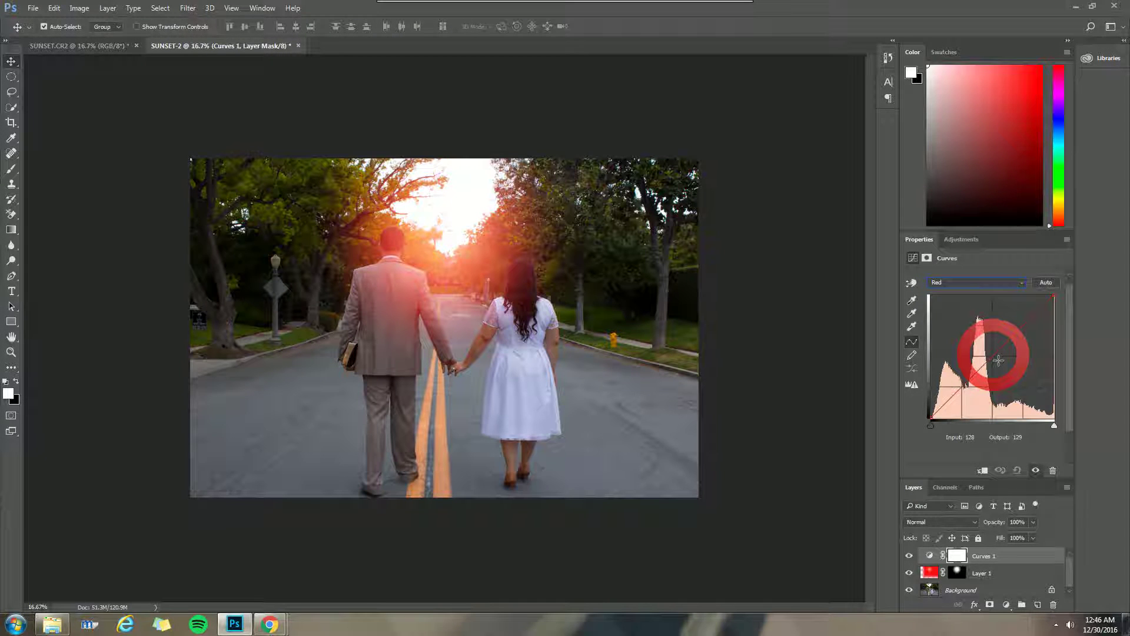
{"action": "mouse_move", "coordinate": [999, 360]}
{"action": "left_mouse_down"}
{"action": "mouse_move", "coordinate": [981, 328]}
{"action": "mouse_move", "coordinate": [988, 341]}
{"action": "left_mouse_up"}
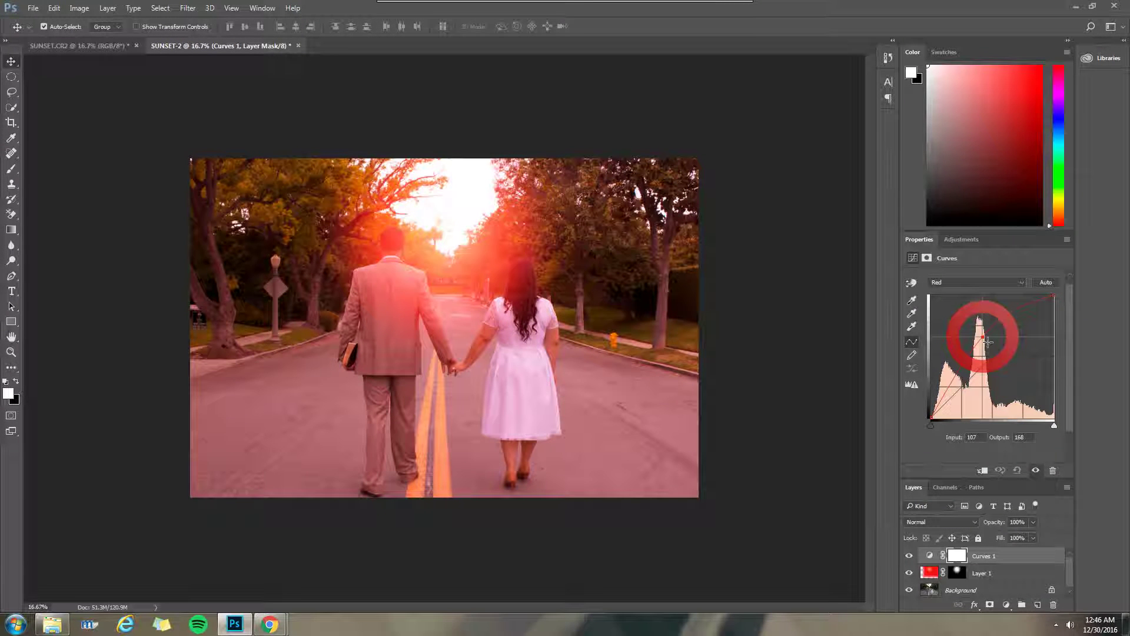
{"action": "mouse_move", "coordinate": [988, 341]}
{"action": "left_mouse_down"}
{"action": "mouse_move", "coordinate": [979, 337]}
{"action": "mouse_move", "coordinate": [1010, 381]}
{"action": "mouse_move", "coordinate": [998, 356]}
{"action": "left_mouse_up"}
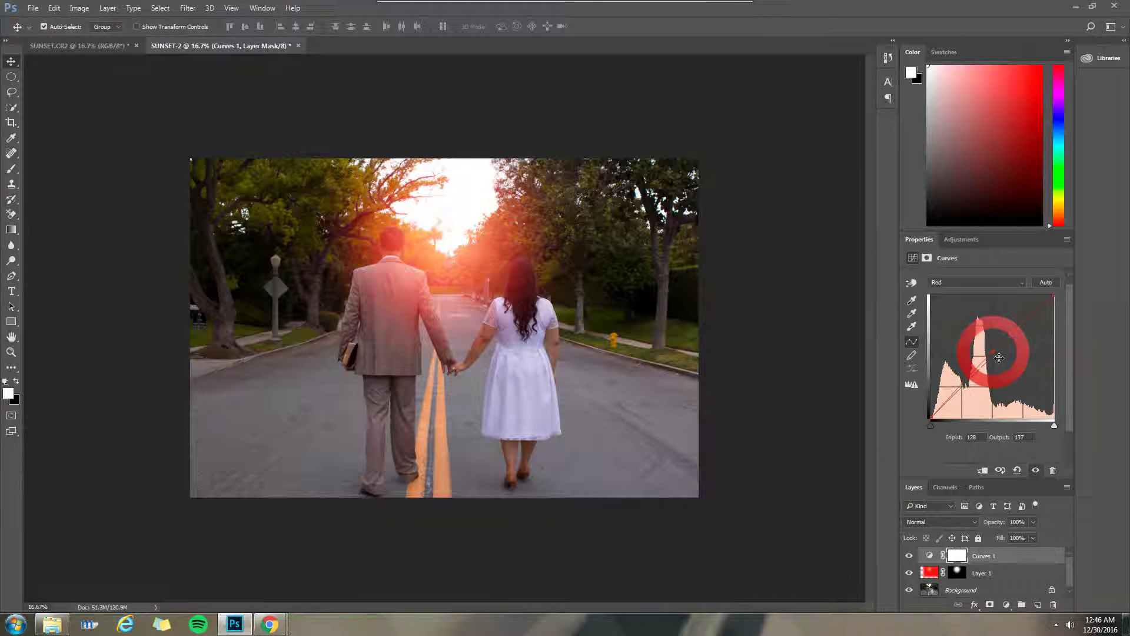
{"action": "left_click_drag", "start_coordinate": [996, 355], "coordinate": [993, 352]}
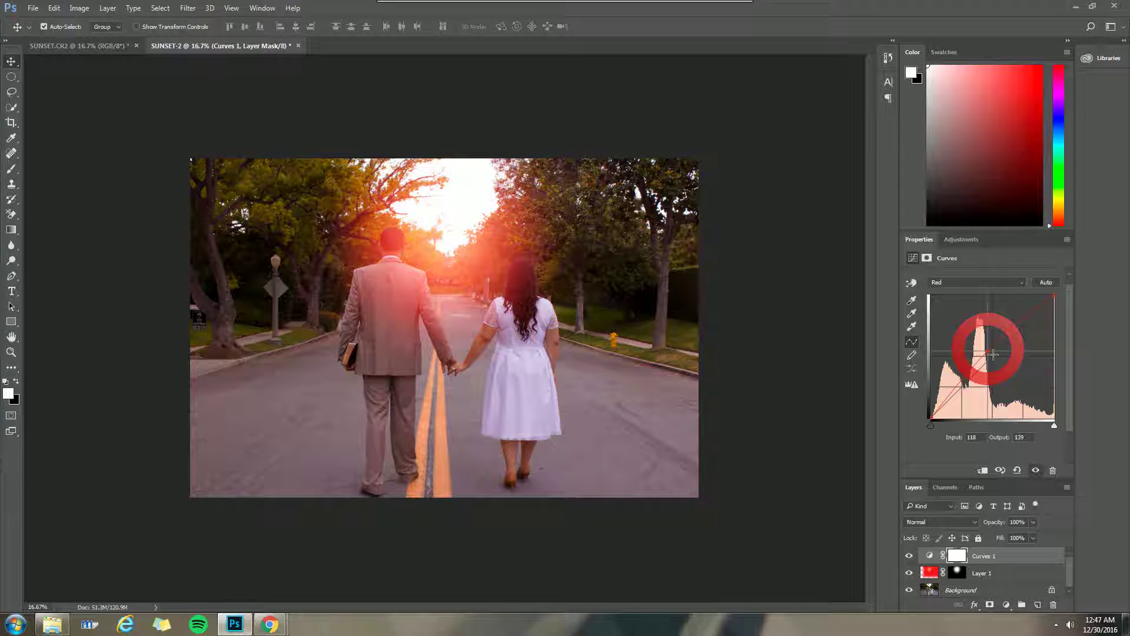
{"action": "left_click_drag", "start_coordinate": [993, 354], "coordinate": [993, 350]}
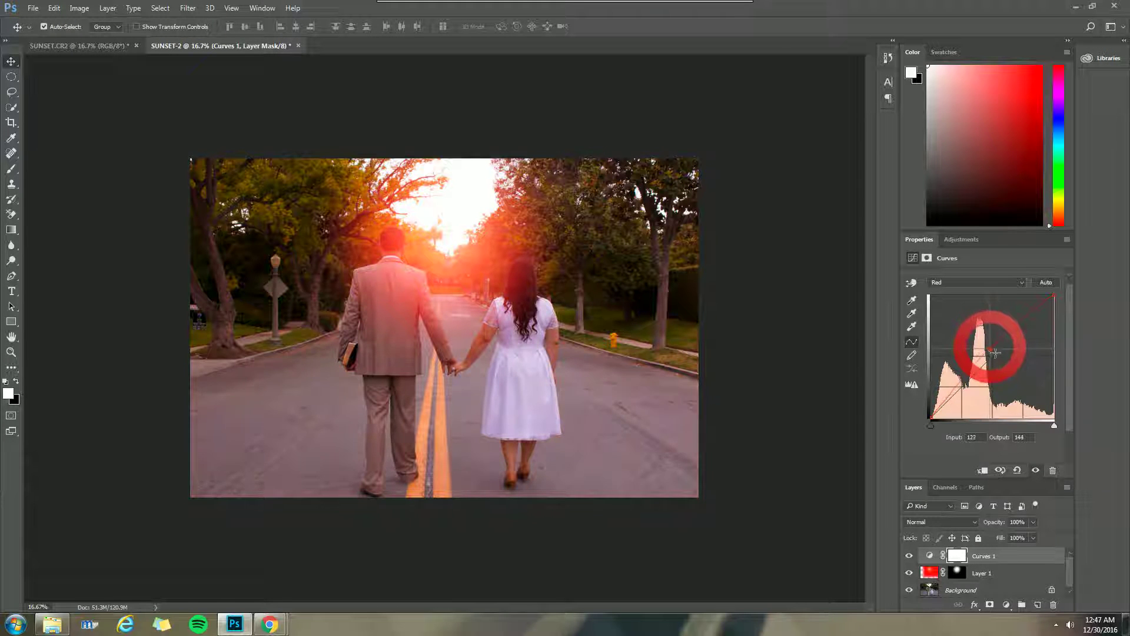
{"action": "left_click_drag", "start_coordinate": [995, 352], "coordinate": [992, 356]}
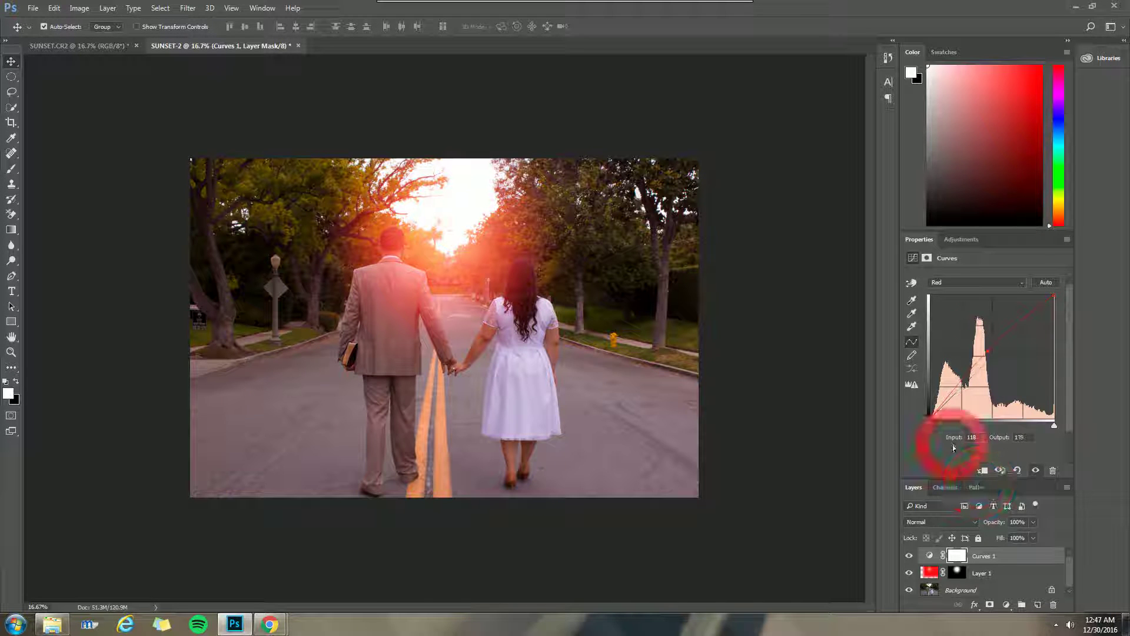
{"action": "left_click", "coordinate": [992, 441]}
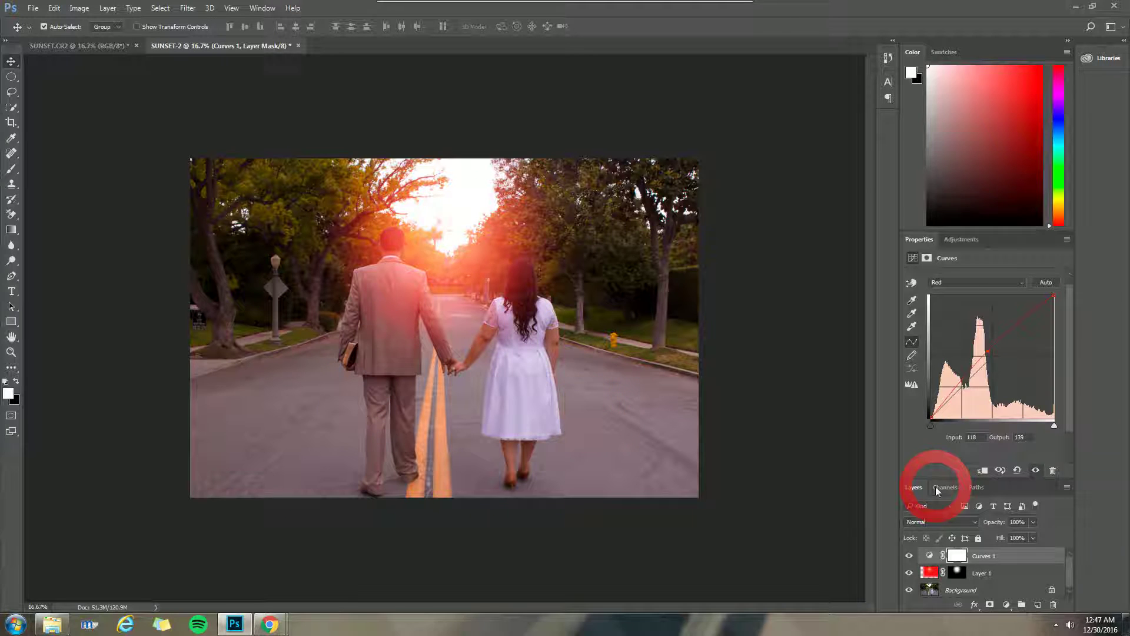
- Raise the midtones of the Green curve with a point at about input 132, output 147
{"action": "left_click", "coordinate": [953, 280]}
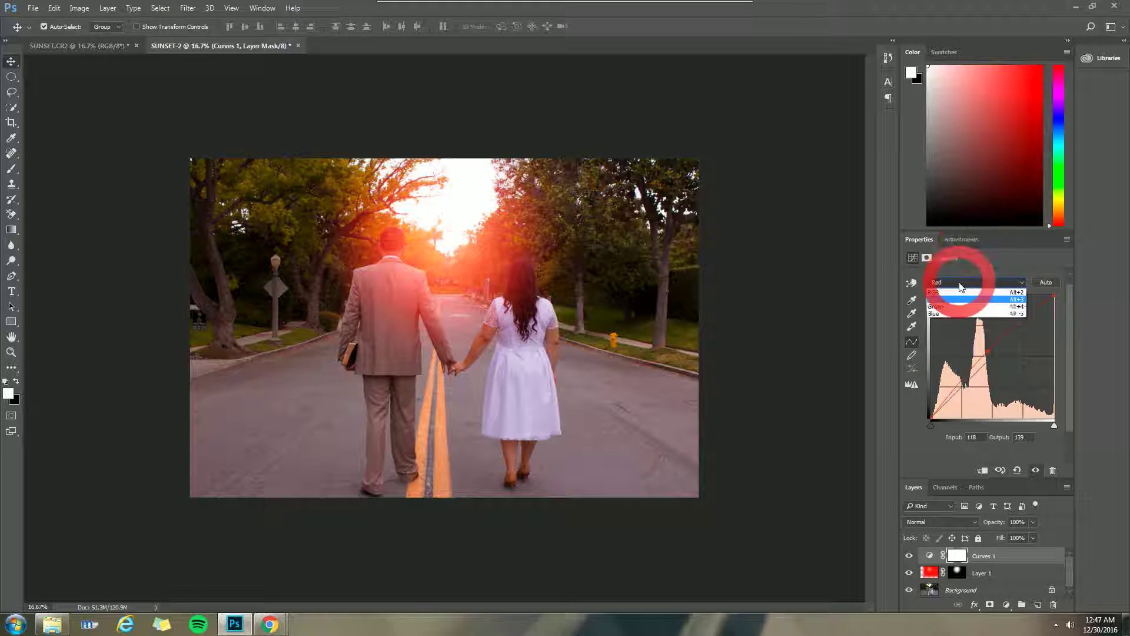
{"action": "left_click", "coordinate": [951, 312]}
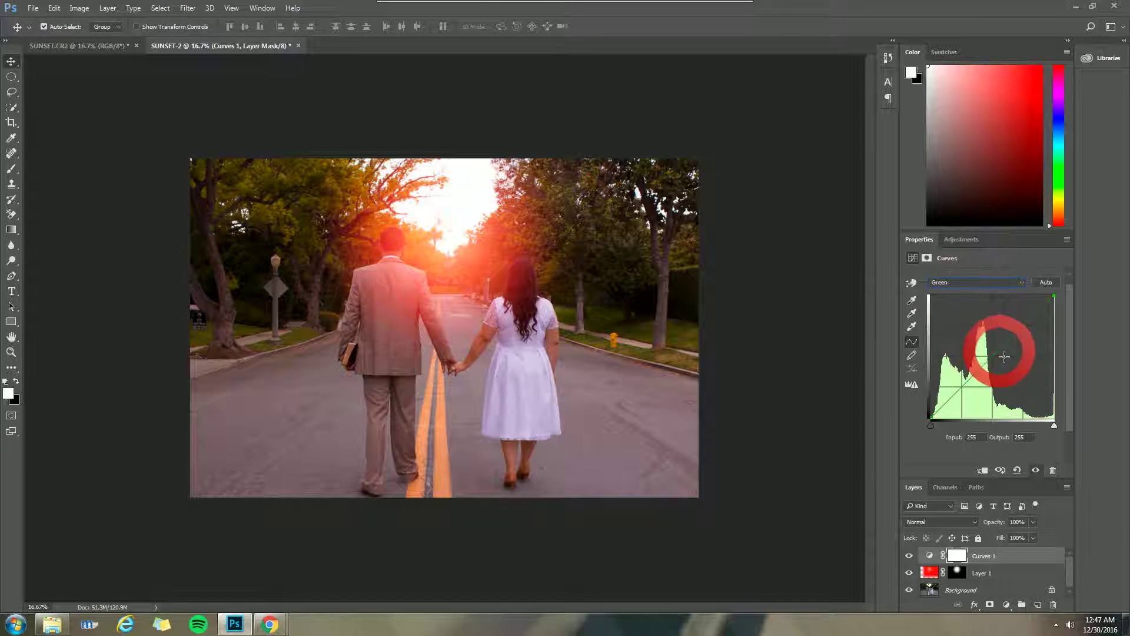
{"action": "mouse_move", "coordinate": [1005, 357]}
{"action": "left_mouse_down"}
{"action": "mouse_move", "coordinate": [1001, 334]}
{"action": "mouse_move", "coordinate": [1001, 353]}
{"action": "left_mouse_up"}
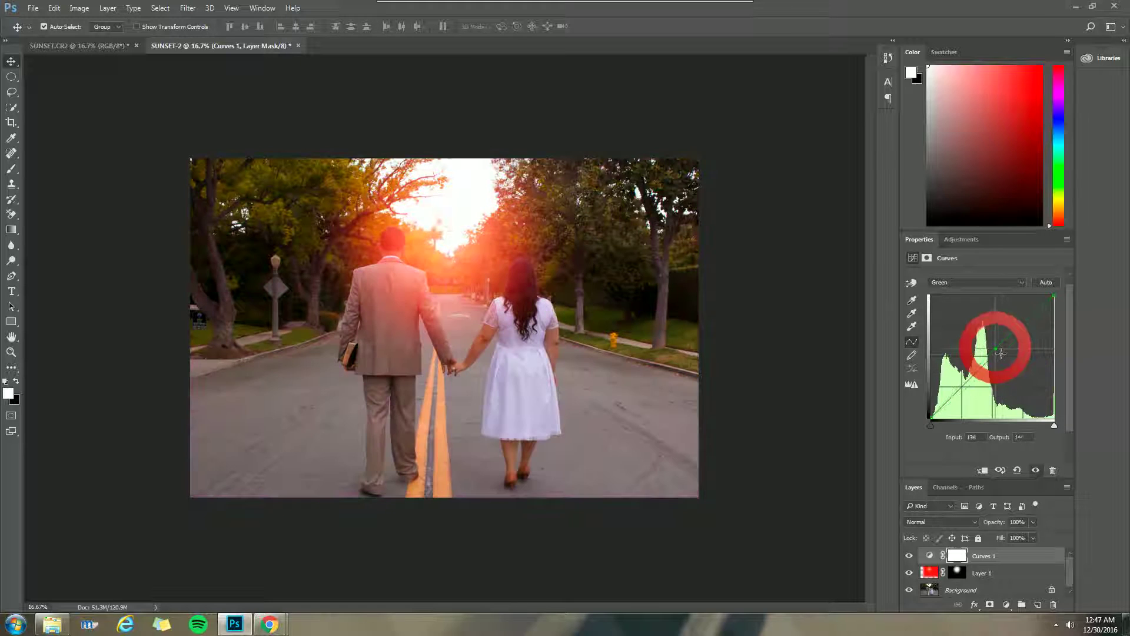
{"action": "left_click", "coordinate": [984, 280]}
{"action": "left_click", "coordinate": [994, 348]}
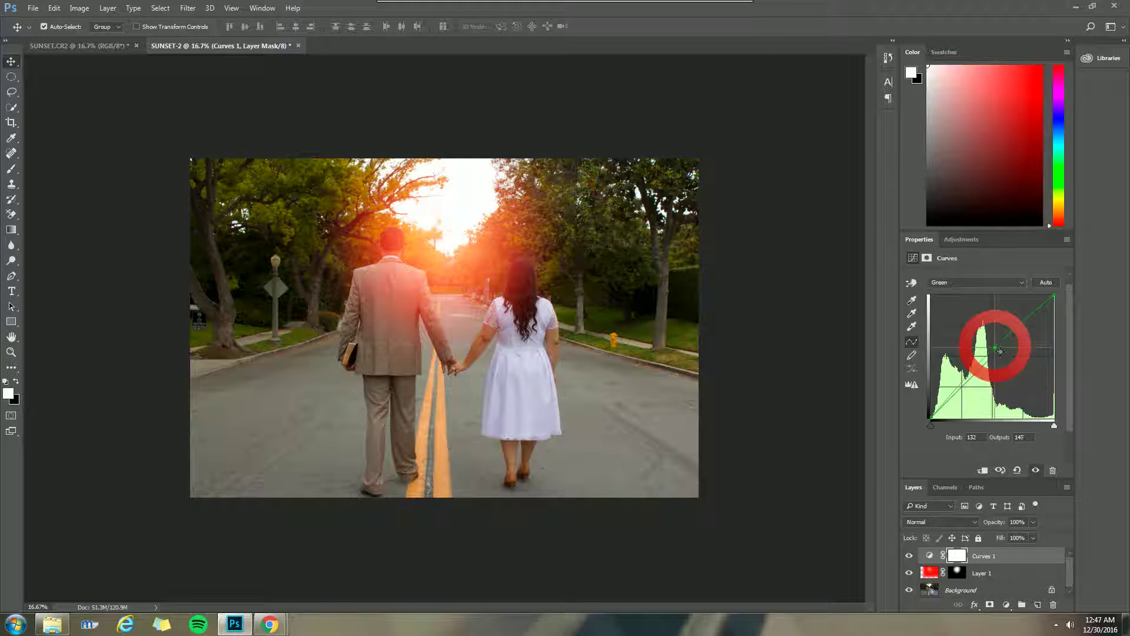
- Raise the midtones of the Blue curve slightly with a point at input 128, output 139
{"action": "left_click", "coordinate": [981, 284]}
{"action": "left_click", "coordinate": [1002, 344]}
{"action": "left_click_drag", "start_coordinate": [1002, 346], "coordinate": [998, 353]}
{"action": "left_click_drag", "start_coordinate": [997, 351], "coordinate": [998, 356]}
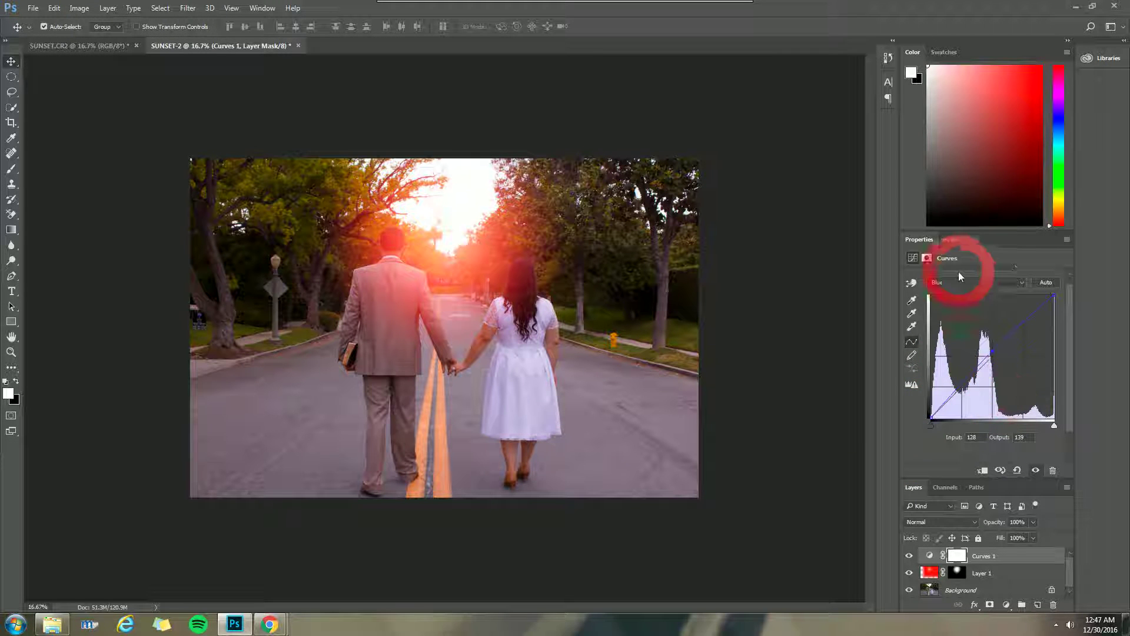
- Raise the Red curve's midtone point slightly further, and shrink the curve properties area to give the layer list more room
{"action": "left_click", "coordinate": [942, 282]}
{"action": "left_click", "coordinate": [946, 297]}
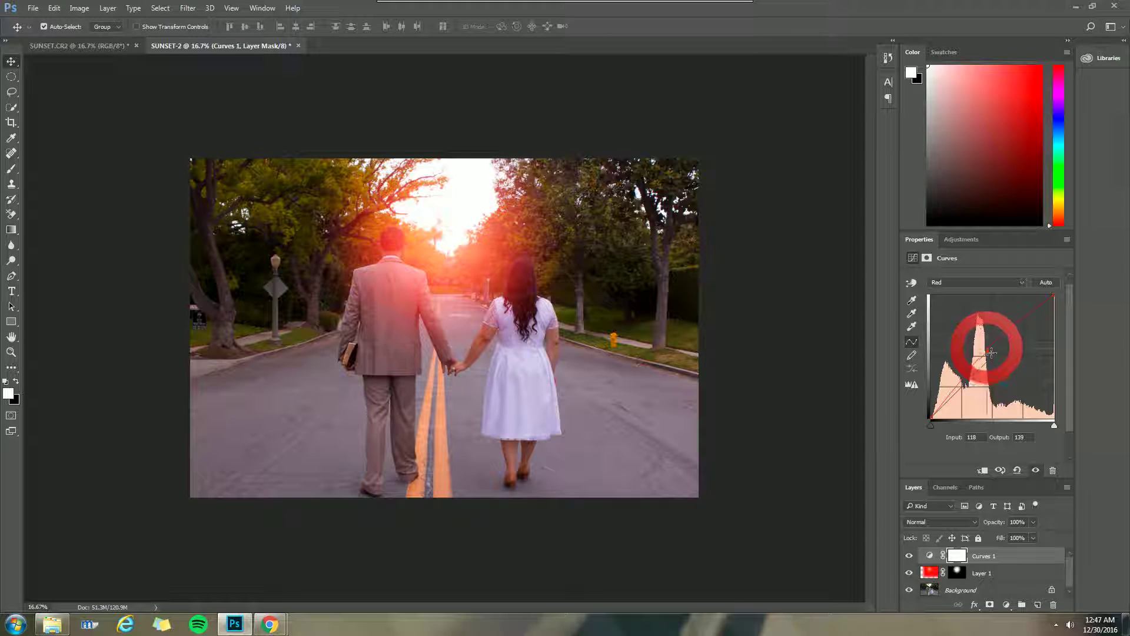
{"action": "left_click_drag", "start_coordinate": [991, 352], "coordinate": [991, 350]}
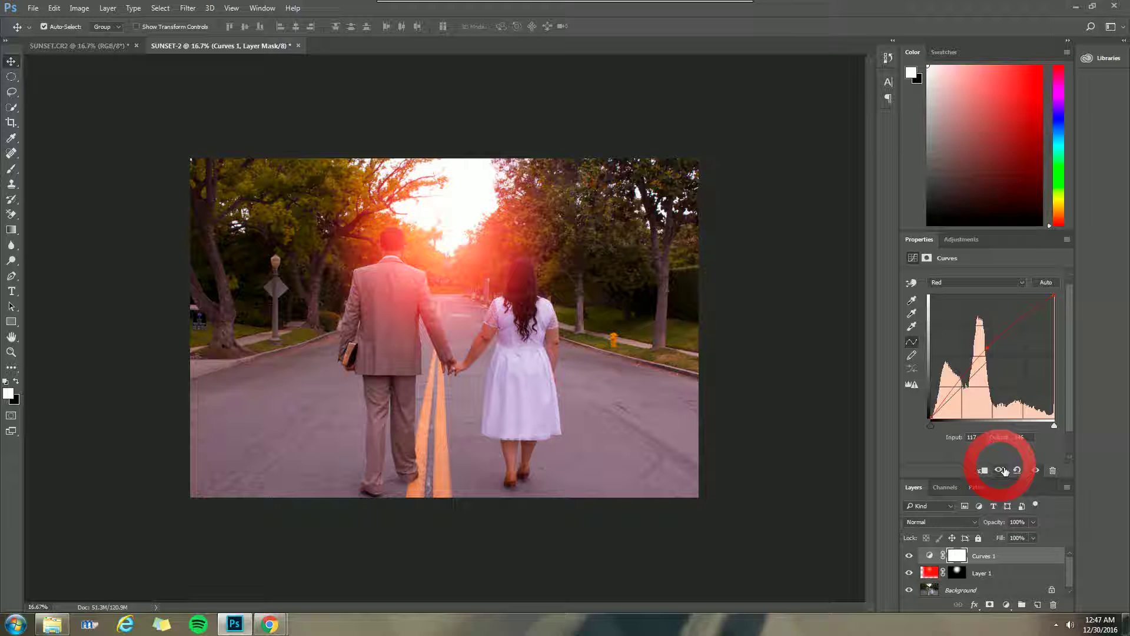
{"action": "scroll", "coordinate": [928, 447], "scroll_direction": "down", "scroll_amount": 1}
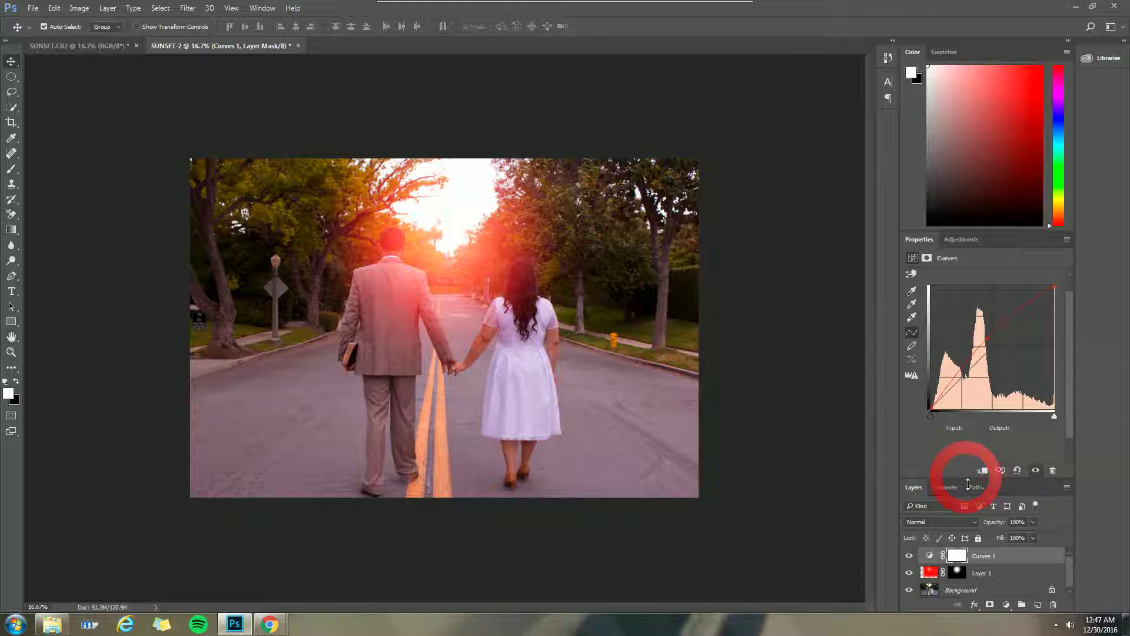
{"action": "left_click_drag", "start_coordinate": [965, 478], "coordinate": [958, 402]}
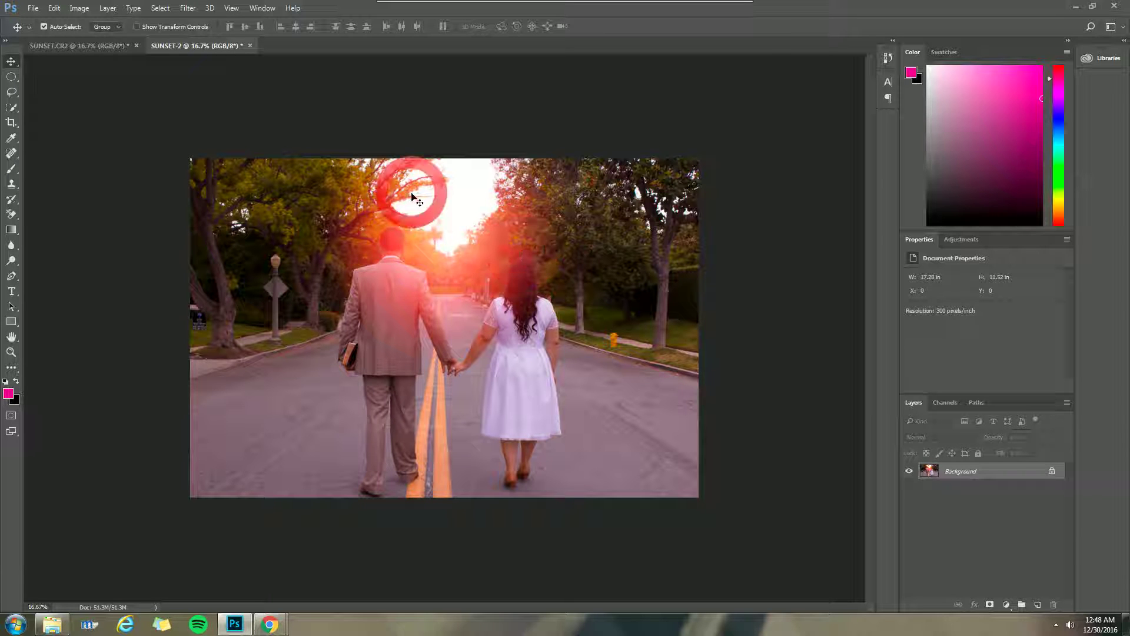
- Compare the SUNSET-2 result with the SUNSET.CR2 version by switching repeatedly between the two documents, ending on SUNSET.CR2
{"action": "left_click", "coordinate": [94, 46]}
{"action": "left_click", "coordinate": [209, 47]}
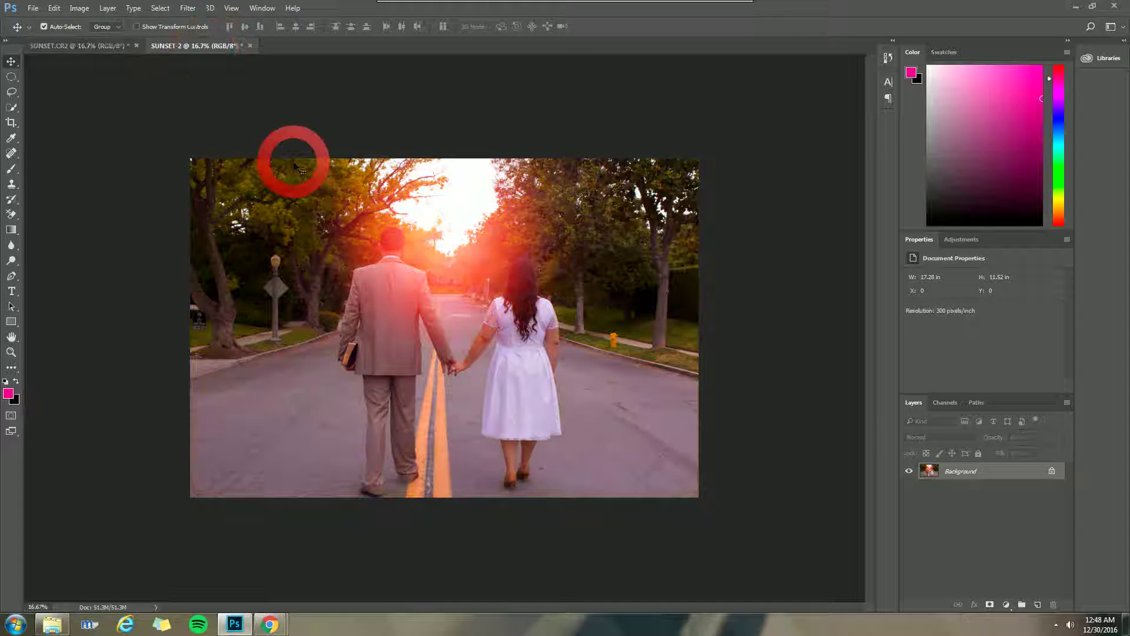
{"action": "left_click", "coordinate": [94, 47]}
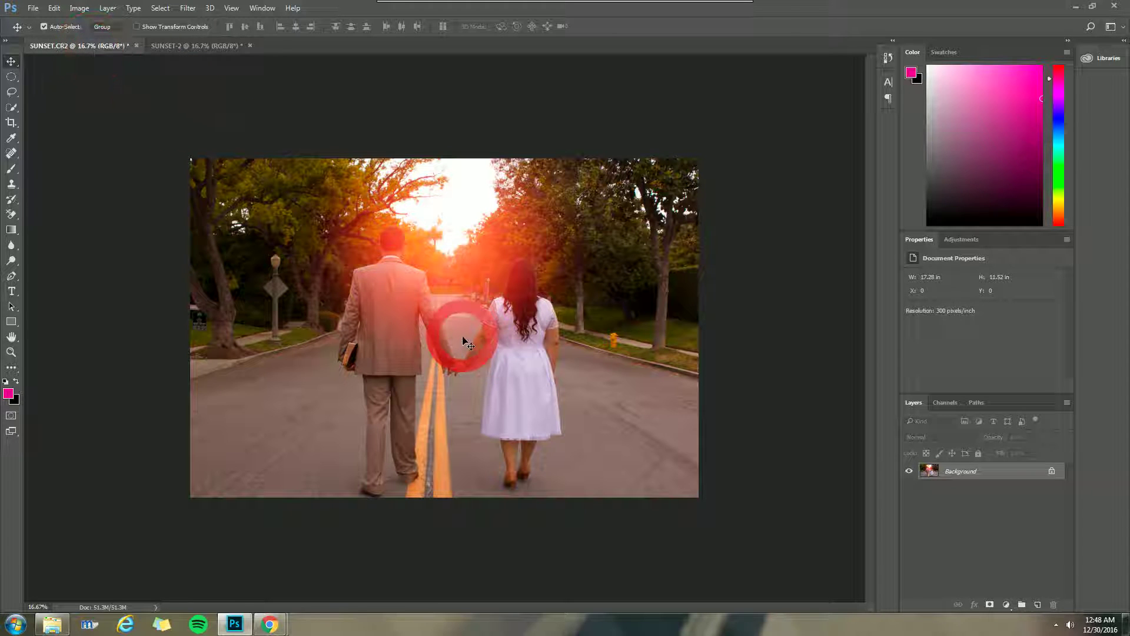
{"action": "left_click", "coordinate": [213, 46]}
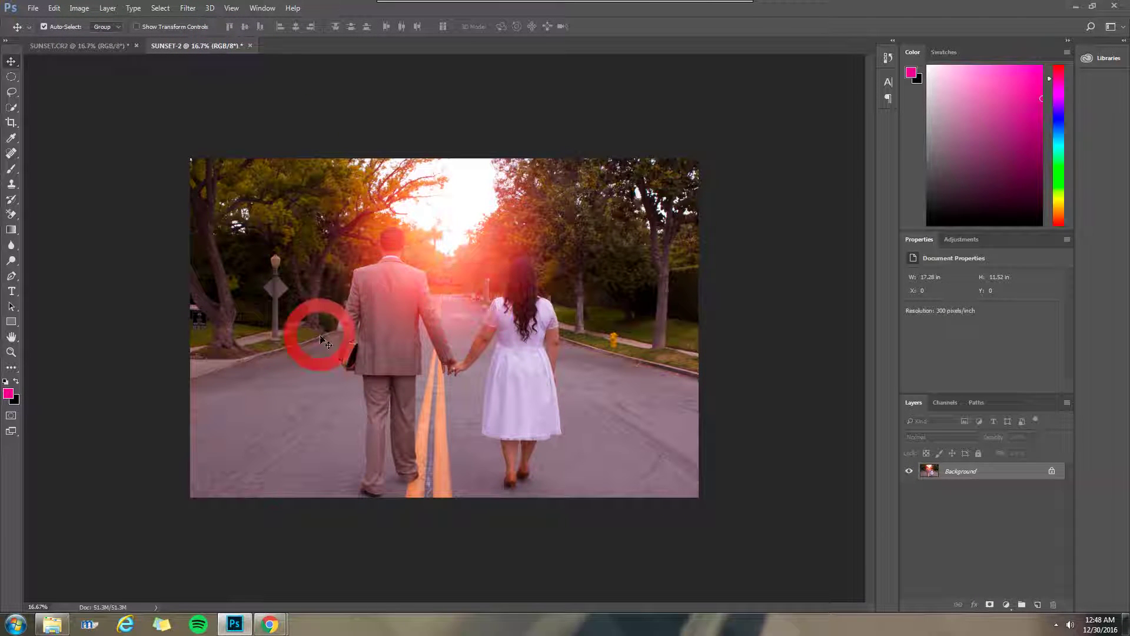
{"action": "left_click", "coordinate": [98, 46]}
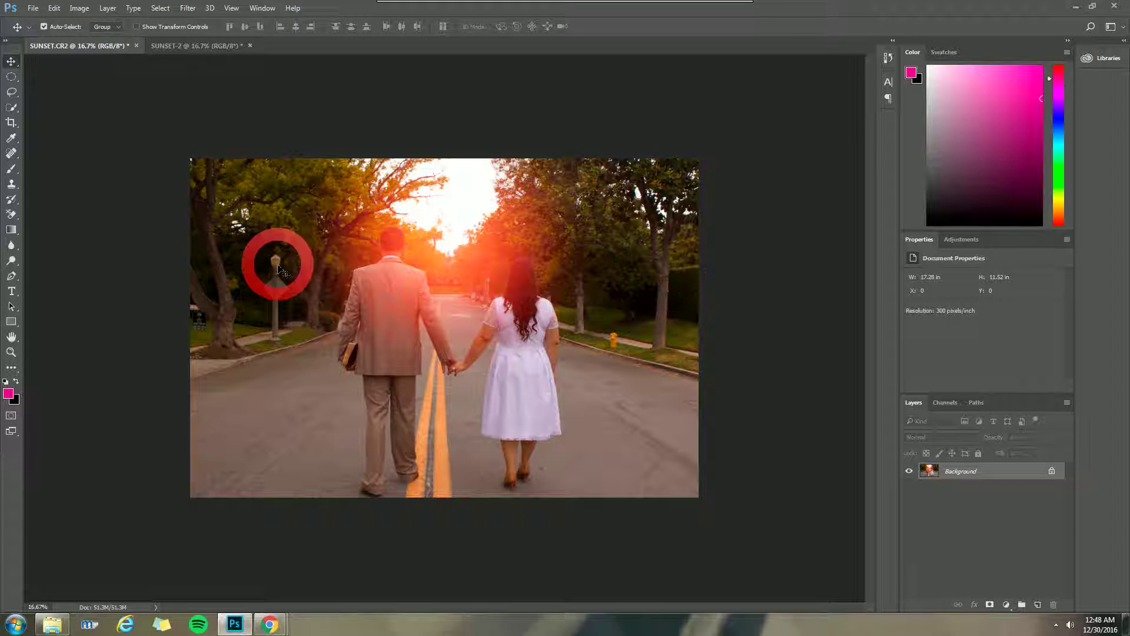
{"action": "left_click", "coordinate": [97, 46]}
{"action": "left_click", "coordinate": [191, 47]}
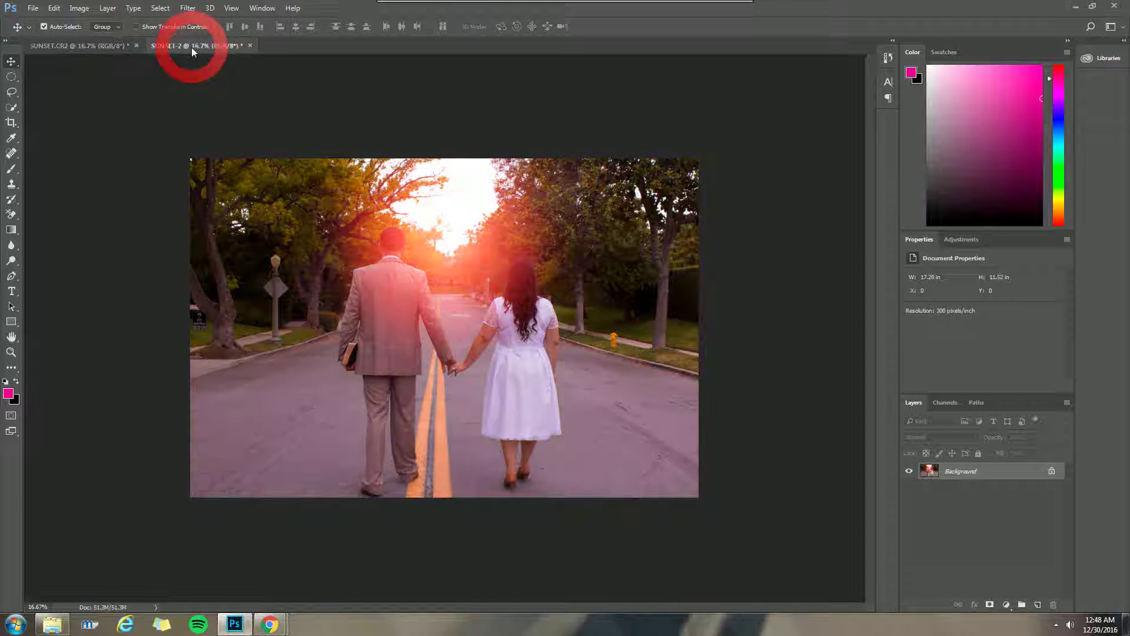
{"action": "left_click", "coordinate": [82, 46]}
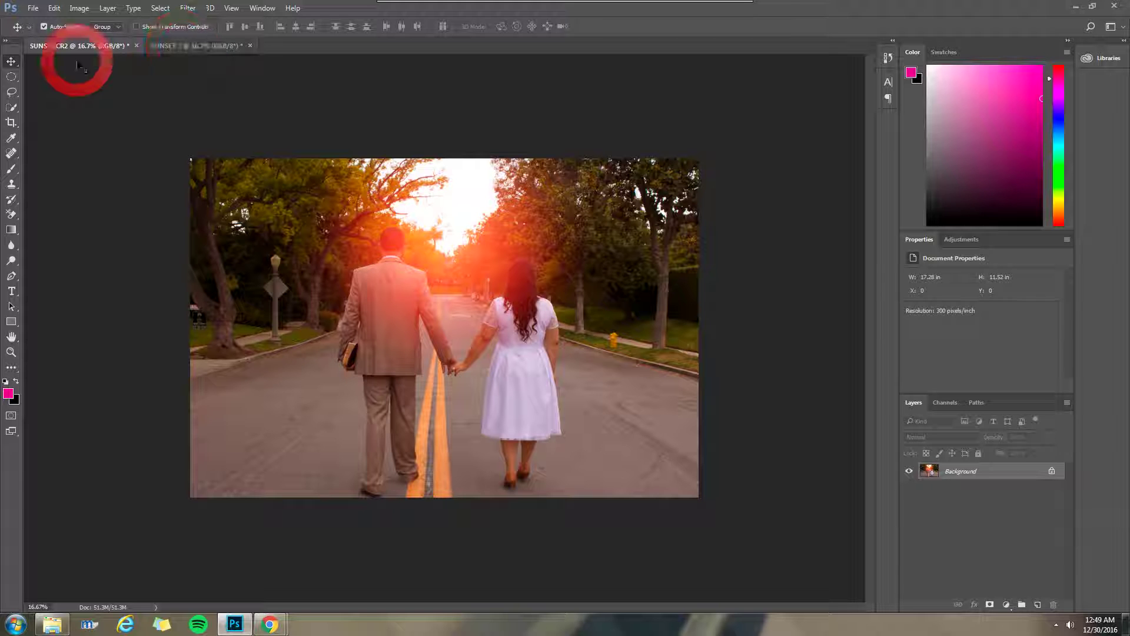
{"action": "left_click", "coordinate": [198, 45]}
{"action": "left_click", "coordinate": [86, 46]}
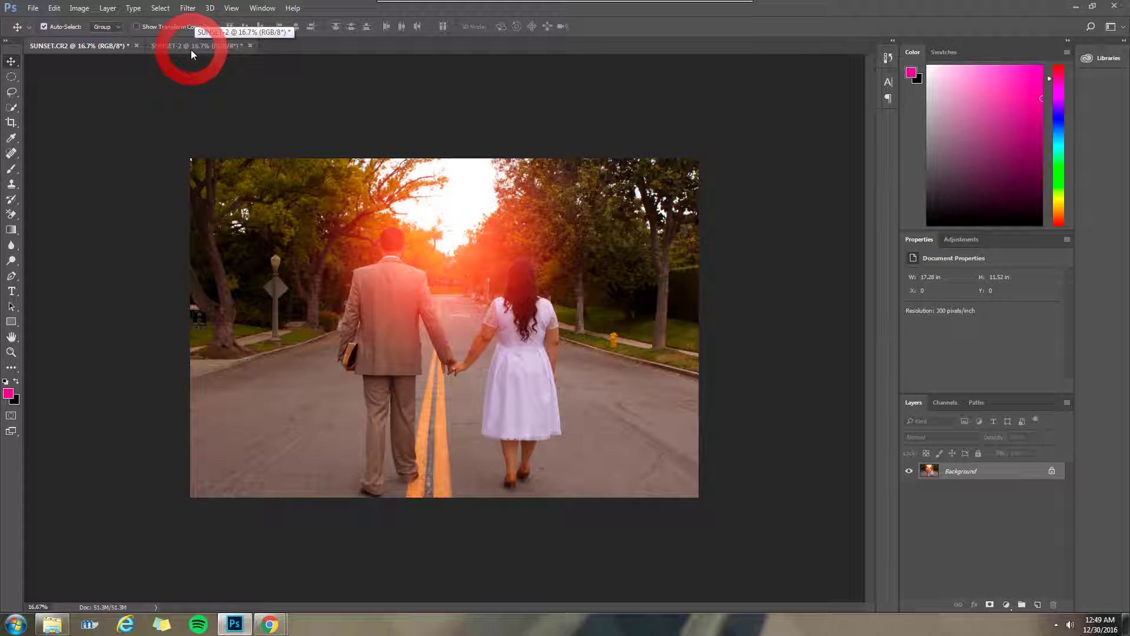
{"action": "left_click", "coordinate": [164, 47]}
{"action": "left_click", "coordinate": [76, 45]}
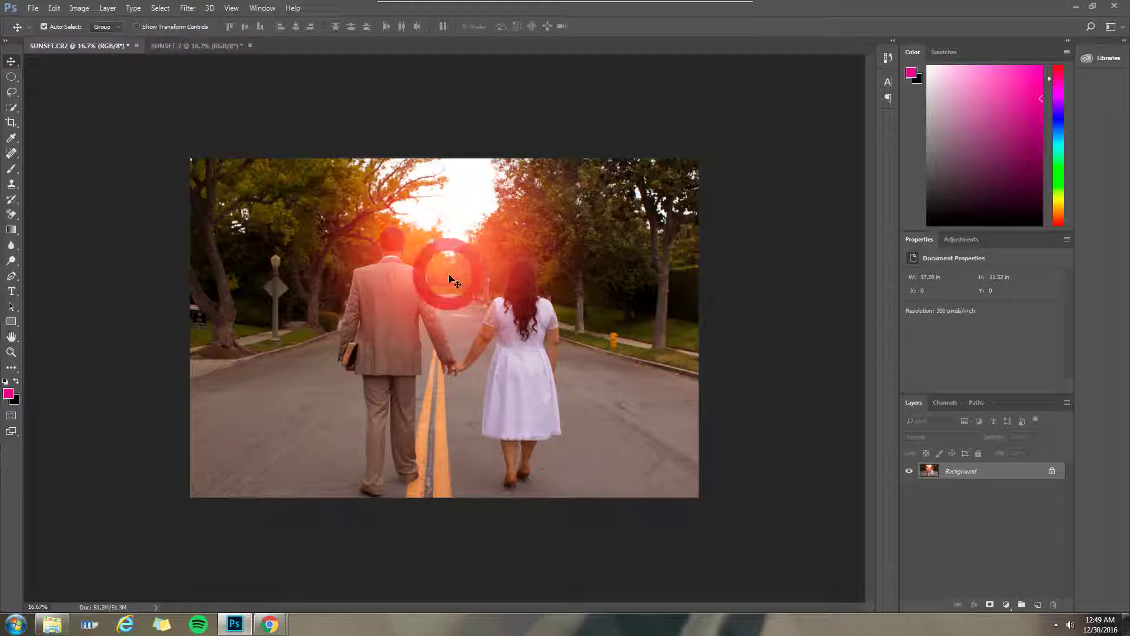
{"action": "left_click", "coordinate": [182, 47]}
{"action": "left_click", "coordinate": [83, 46]}
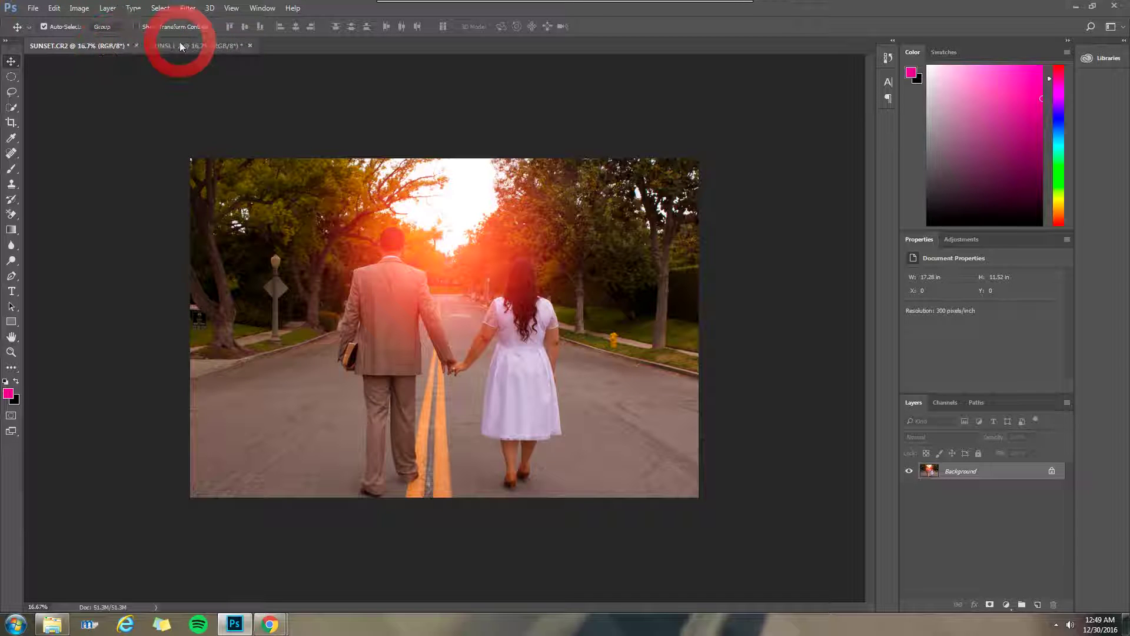
{"action": "left_click", "coordinate": [181, 46]}
{"action": "left_click", "coordinate": [138, 50]}
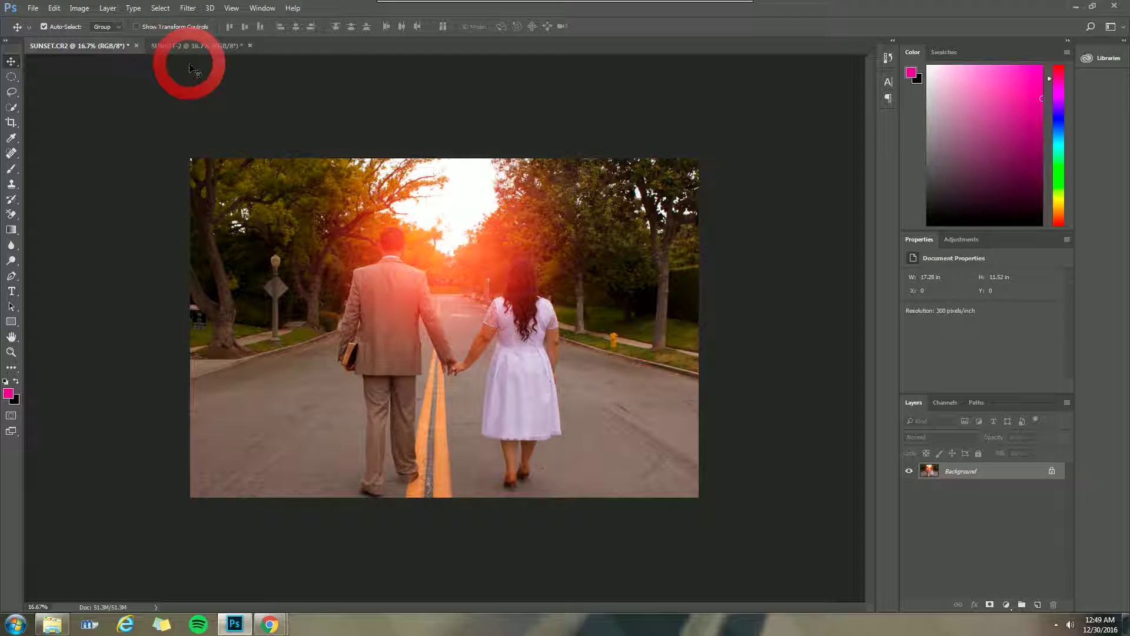
{"action": "mouse_move", "coordinate": [549, 5]}
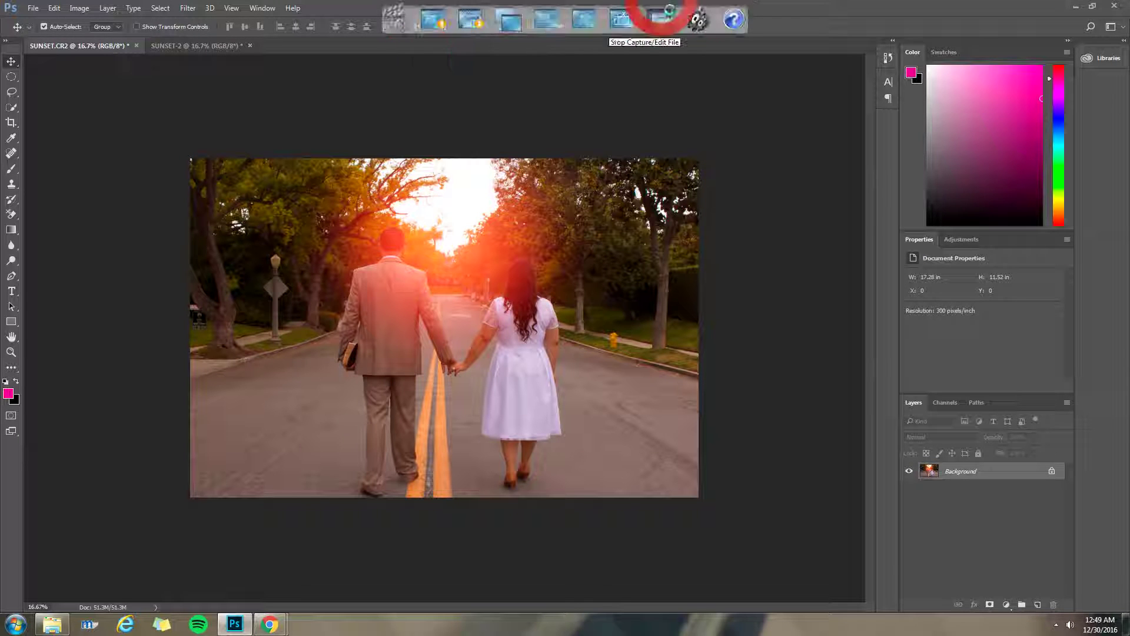